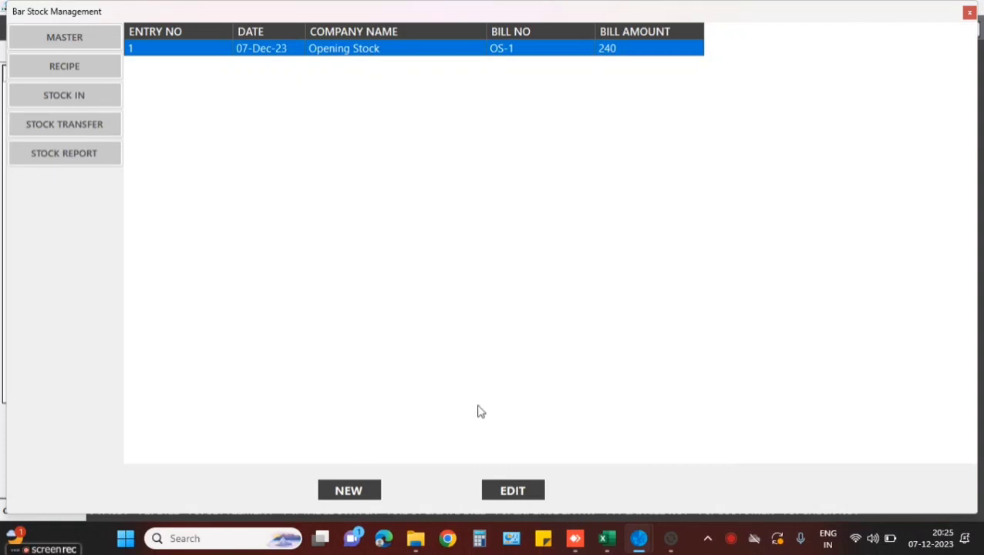
# Step: Open the opening stock entry OS-1 to check its items, and close it without saving
pyautogui.click(520, 490)
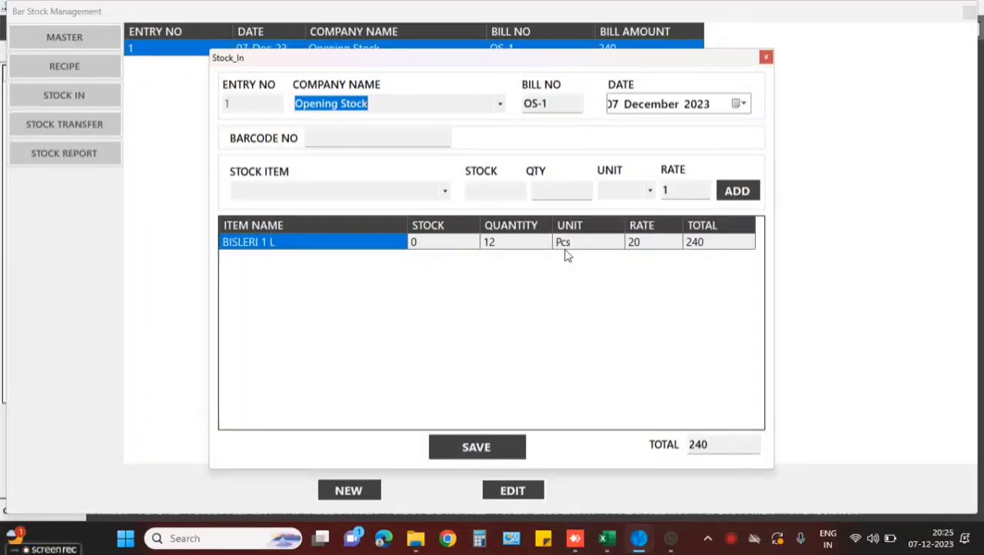
pyautogui.click(767, 58)
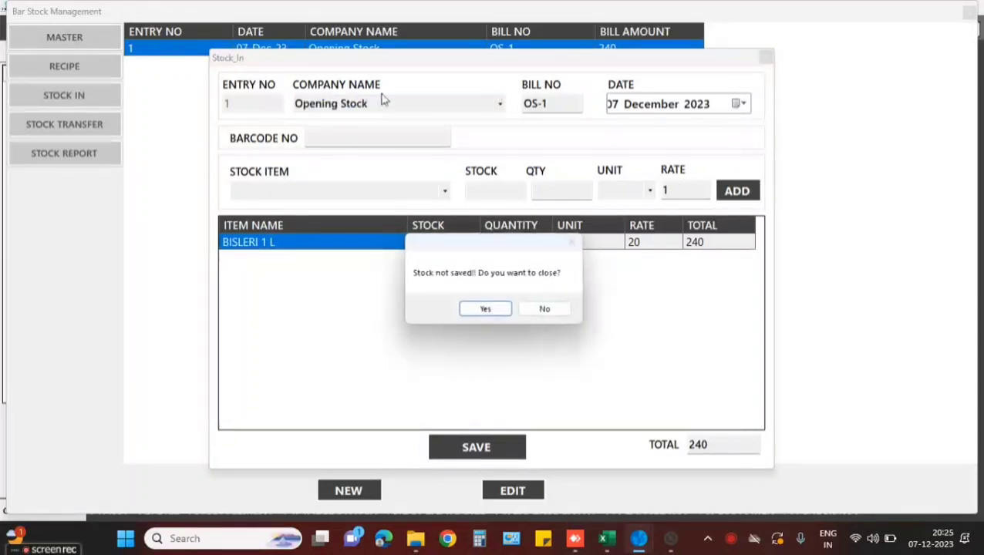
pyautogui.click(502, 312)
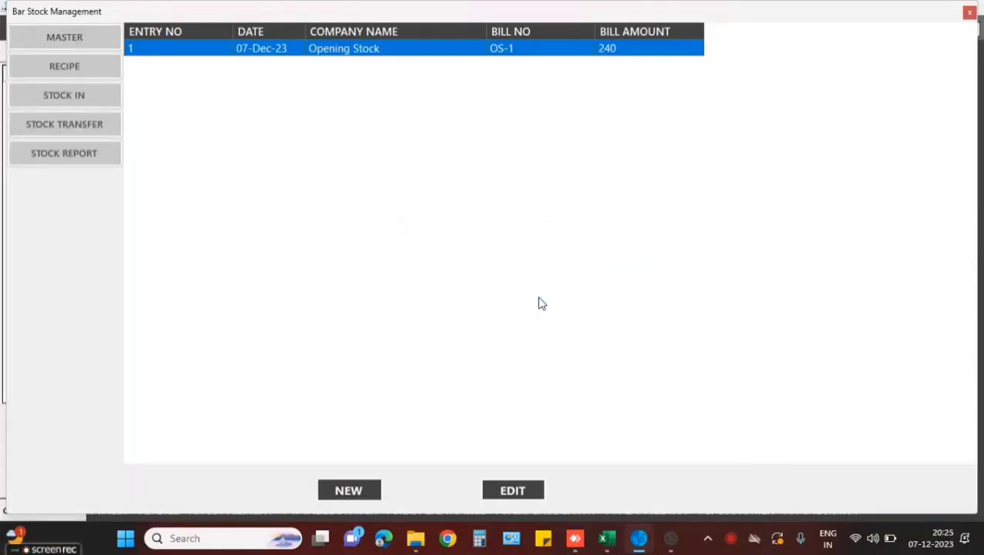
# Step: Check the bar stock transfer list and view the stock report for 07 December 2023, then leave bar stock management
pyautogui.click(111, 127)
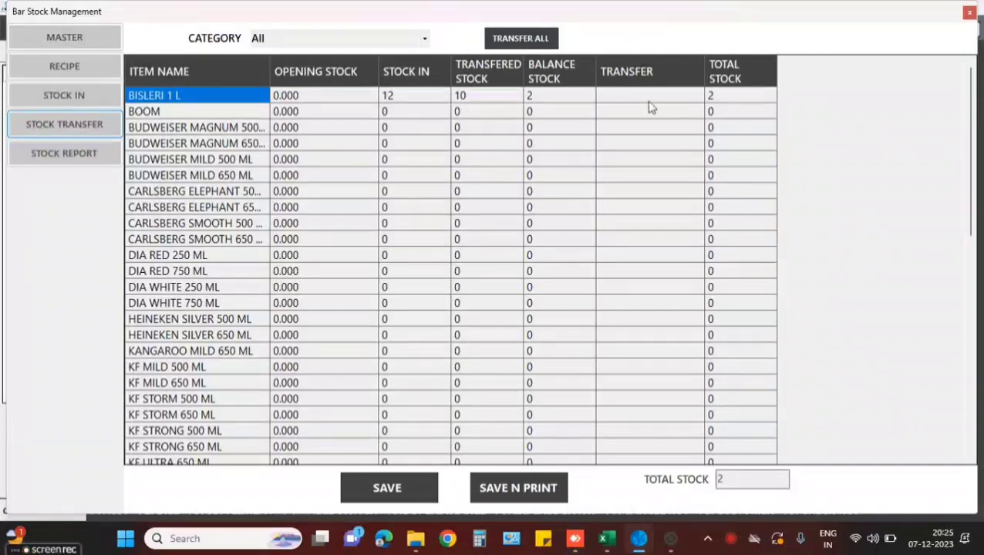
pyautogui.click(92, 164)
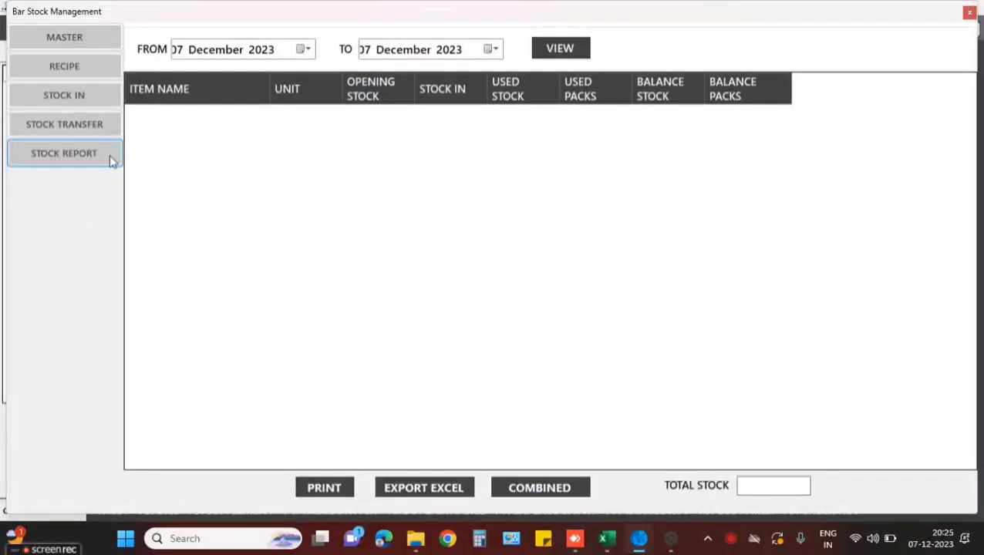
pyautogui.click(577, 54)
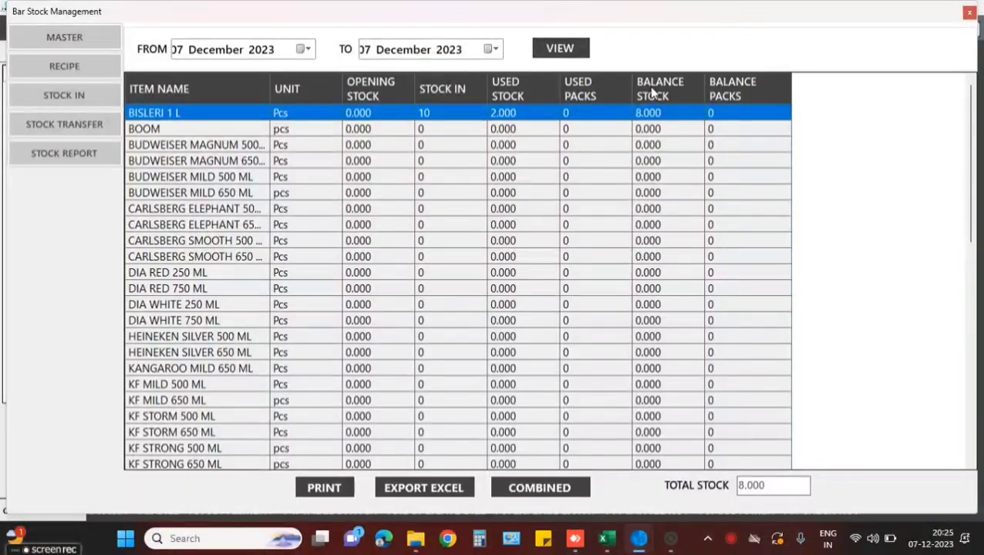
pyautogui.click(970, 17)
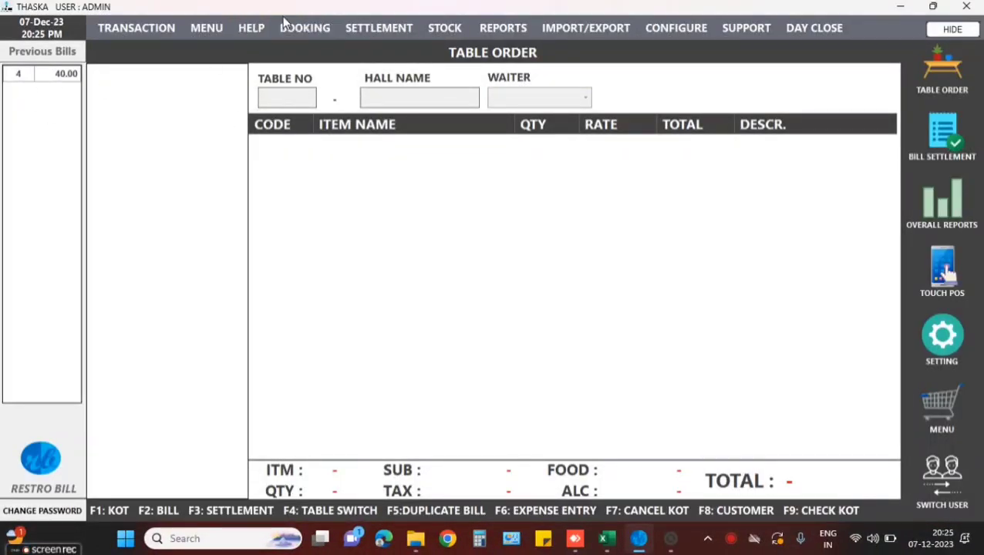
# Step: Review the items on bills 3 and 4 in the bill settlement view, and close it
pyautogui.click(396, 27)
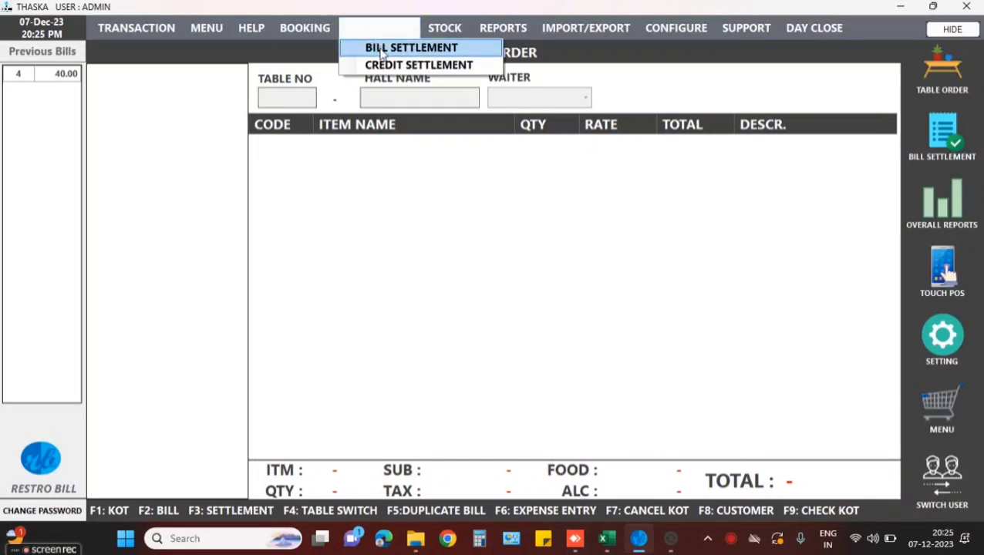
pyautogui.click(370, 48)
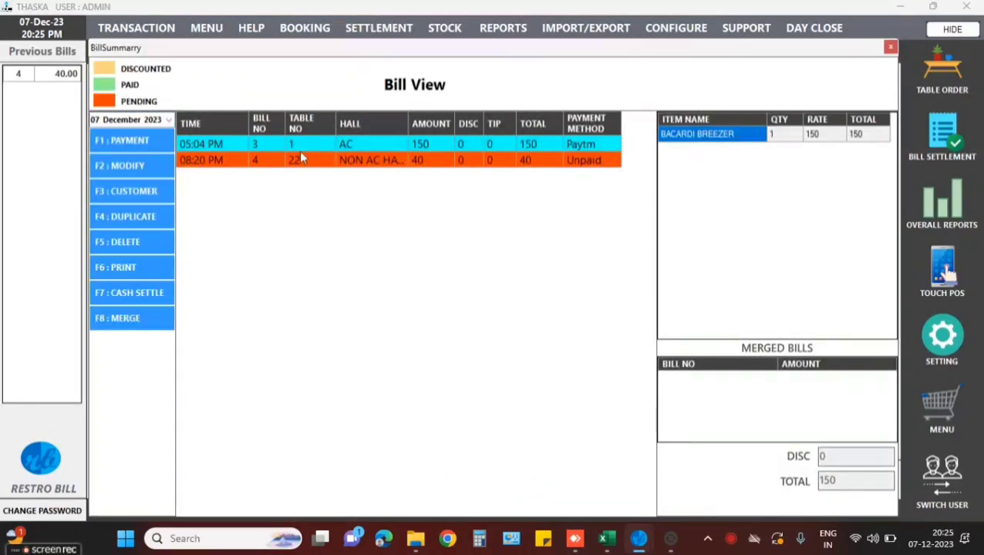
pyautogui.click(207, 159)
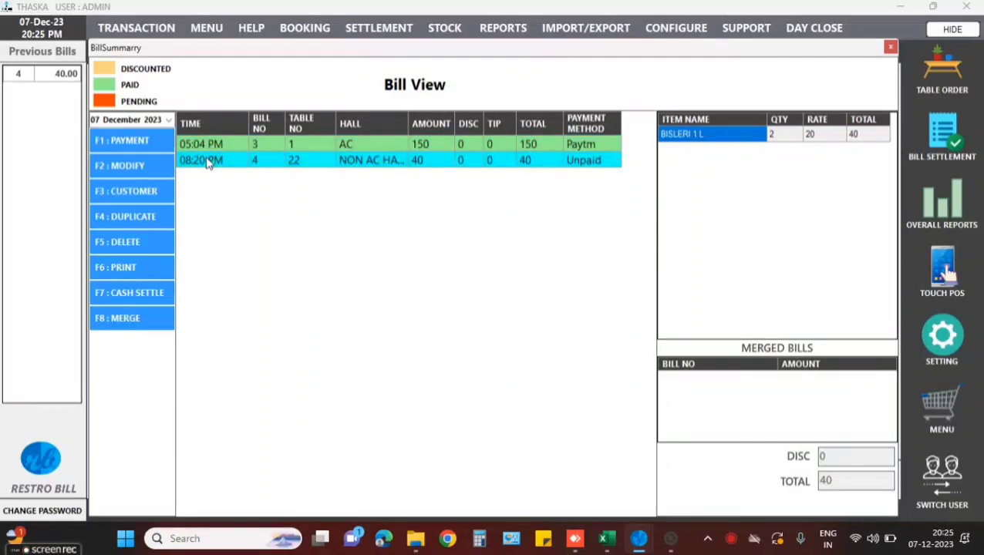
pyautogui.press('Up')
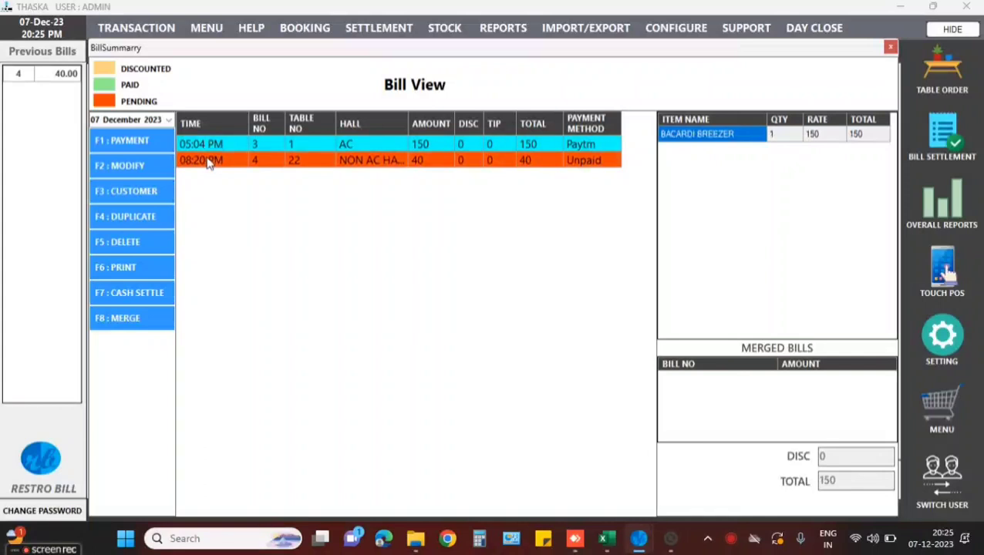
pyautogui.click(208, 161)
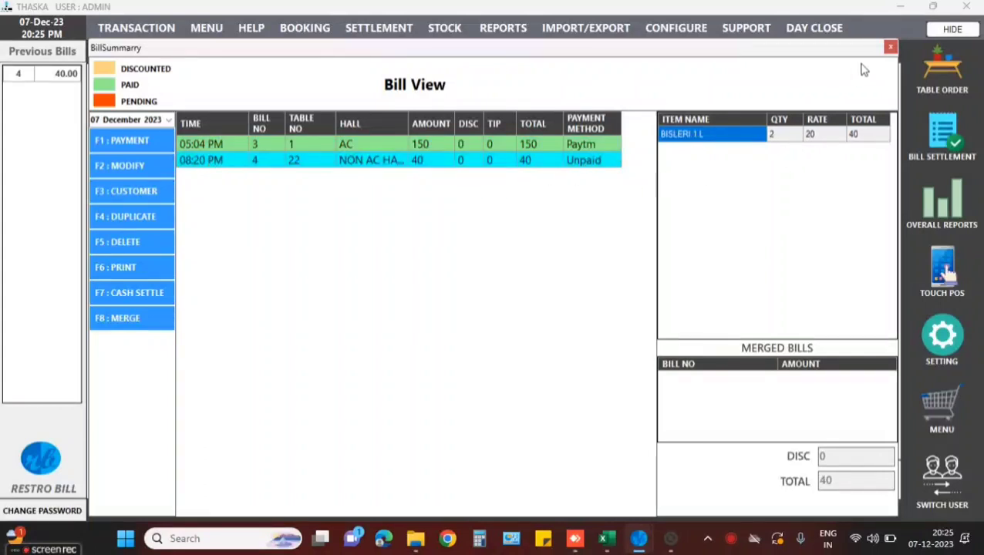
pyautogui.click(890, 47)
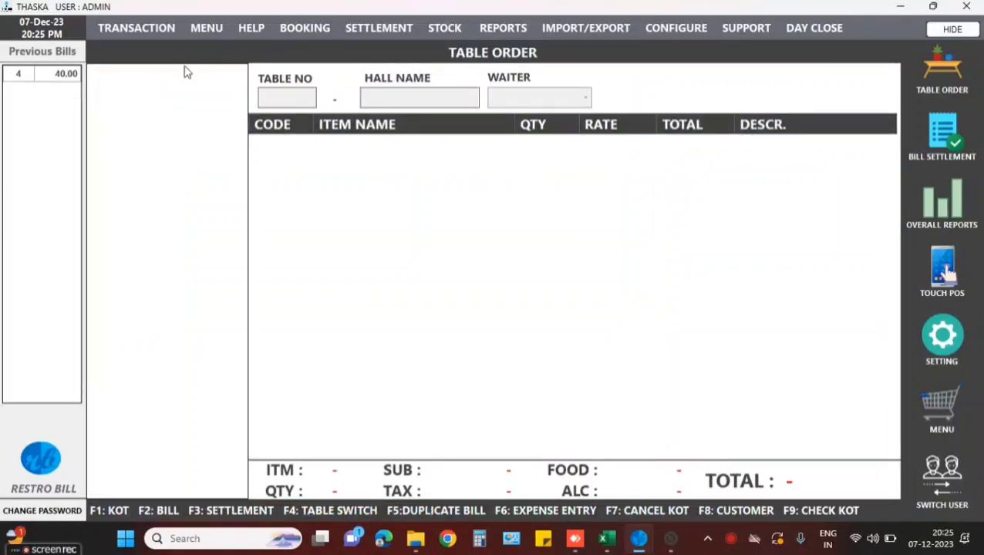
# Step: Start a new liquor stock-in entry with Opening Stock as the company
pyautogui.click(444, 28)
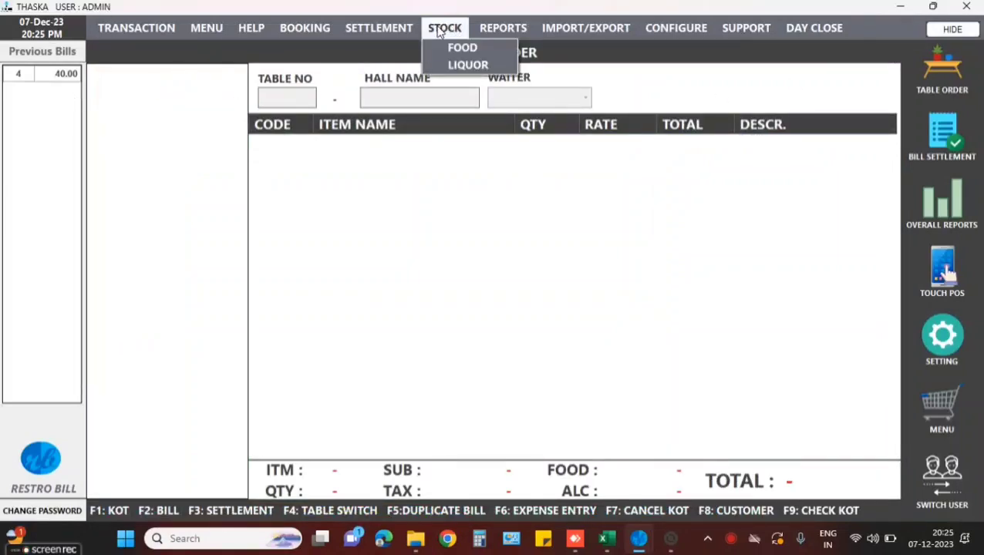
pyautogui.click(449, 66)
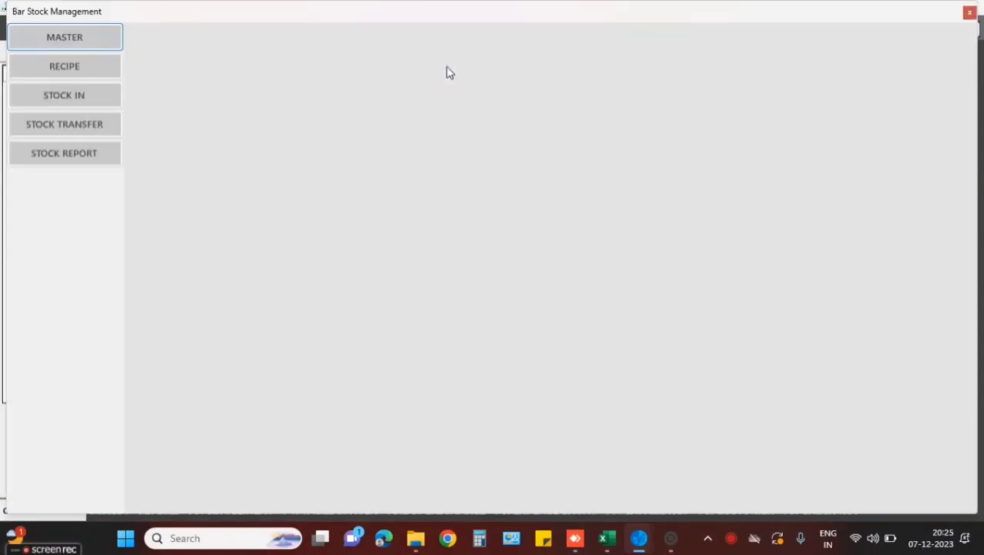
pyautogui.click(70, 100)
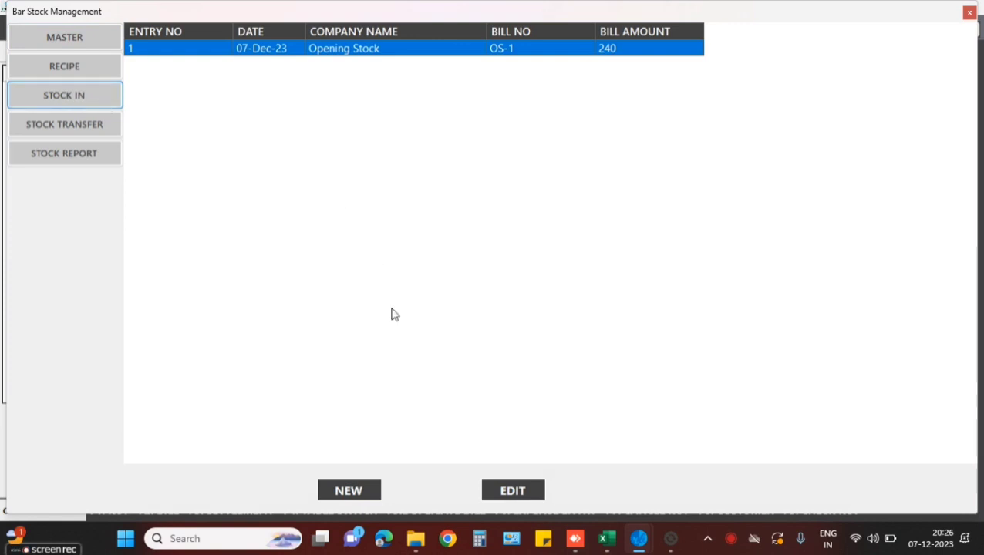
pyautogui.click(350, 484)
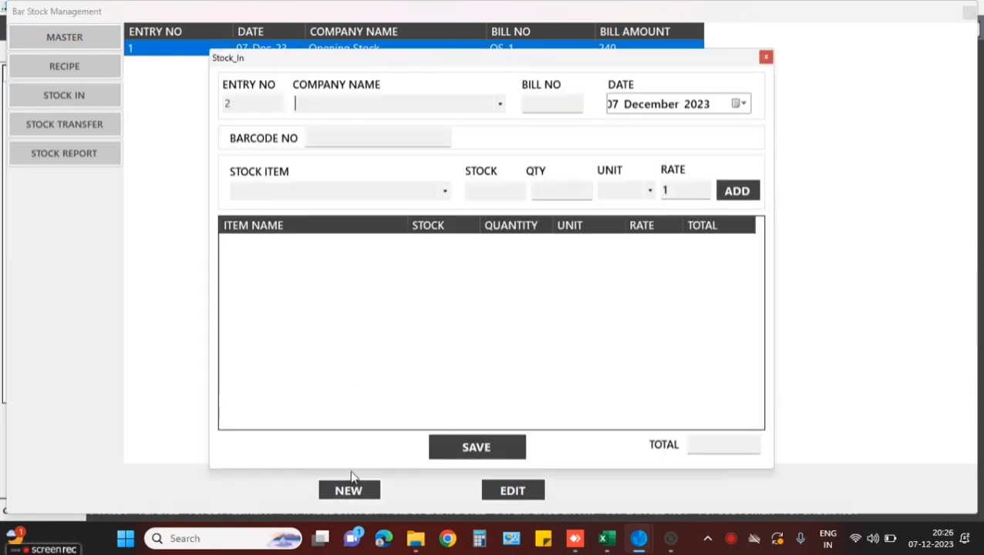
pyautogui.click(499, 104)
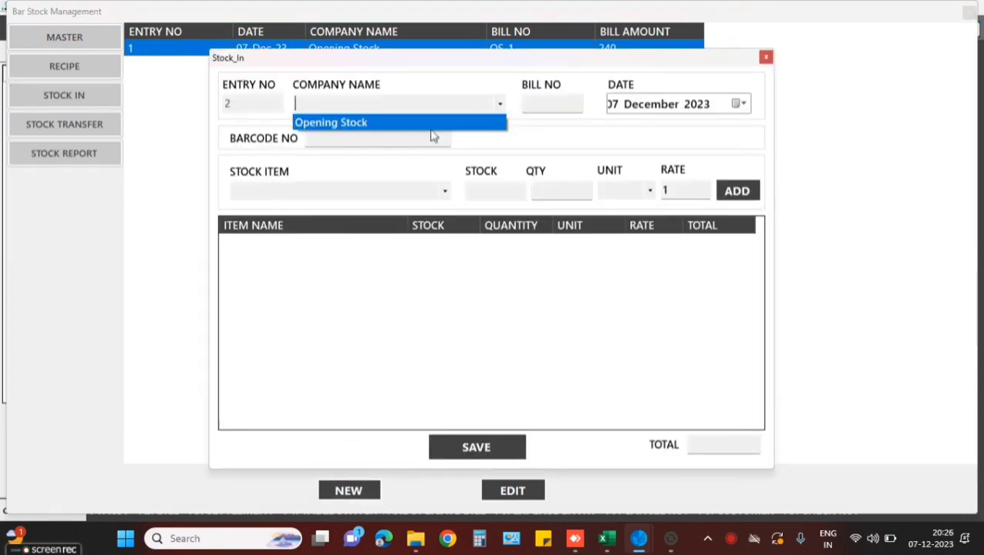
pyautogui.click(361, 123)
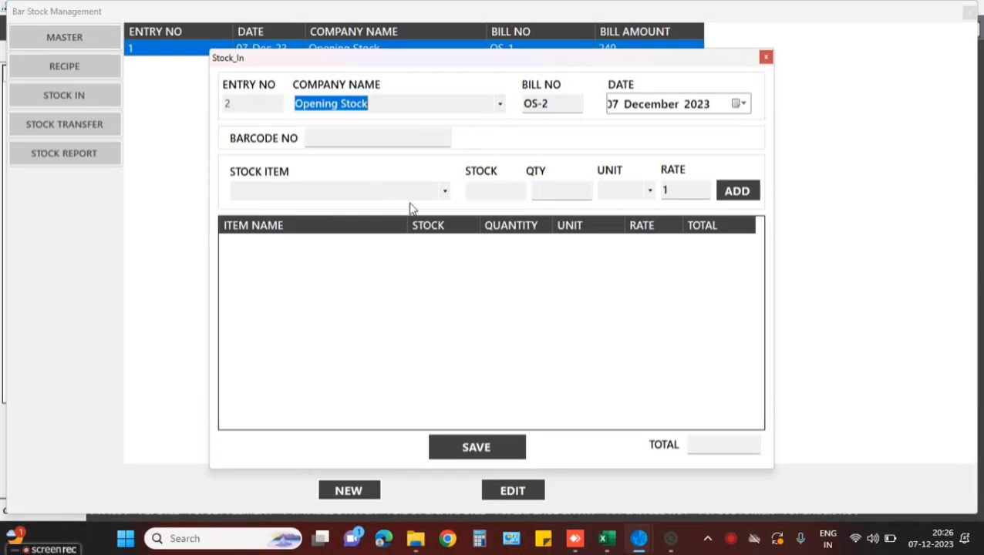
# Step: Add 12 pcs of BISLERI 1 L at rate 20 to the stock-in entry and save it
pyautogui.click(444, 191)
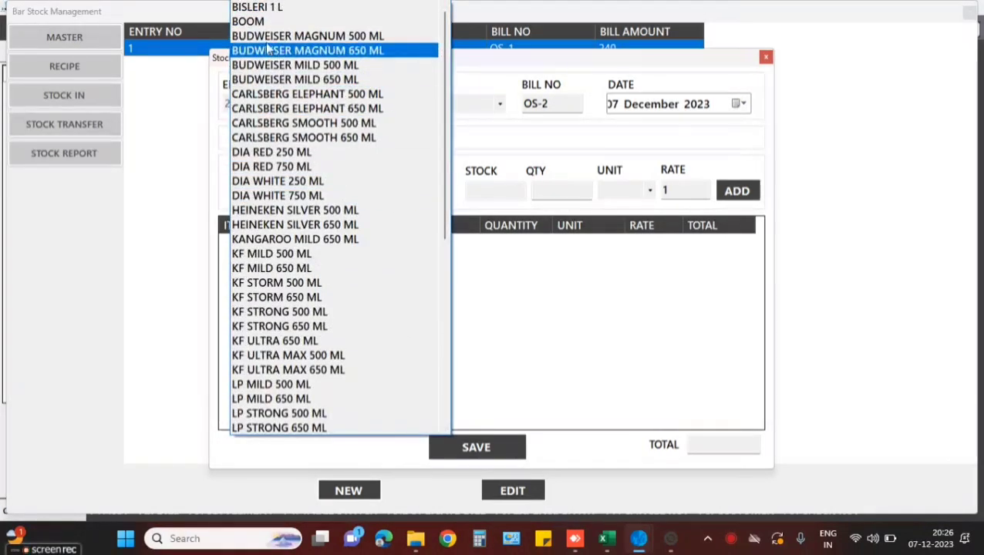
pyautogui.click(258, 9)
pyautogui.click(553, 190)
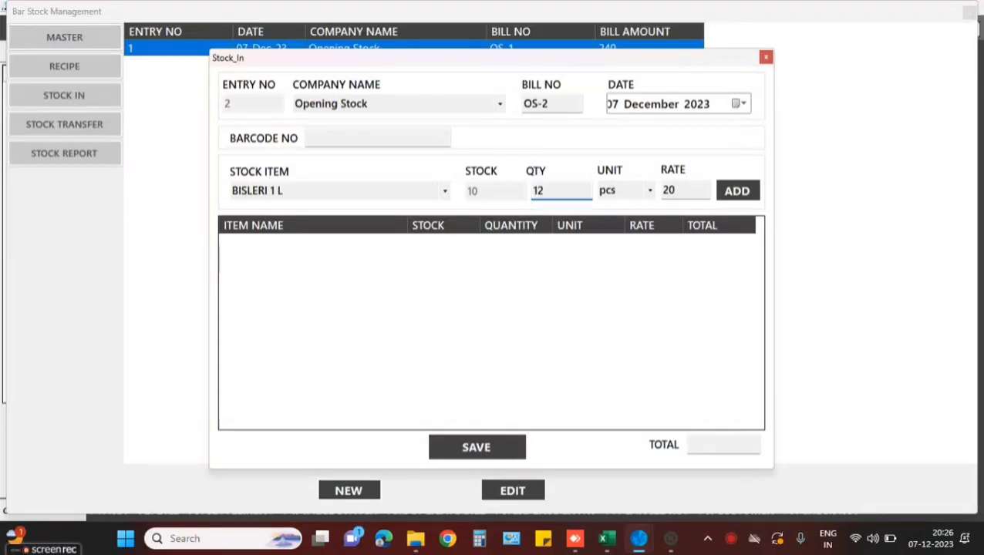
pyautogui.click(747, 192)
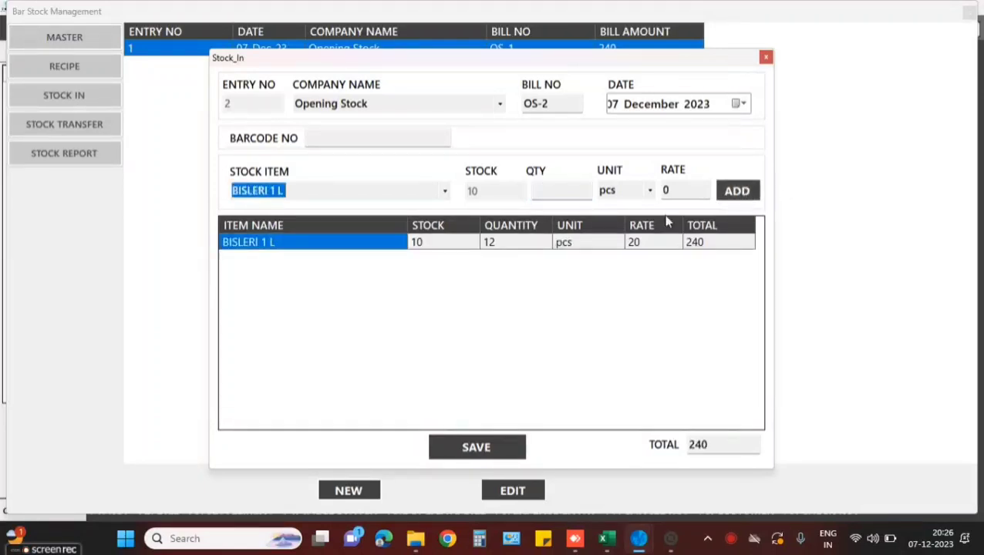
pyautogui.click(473, 446)
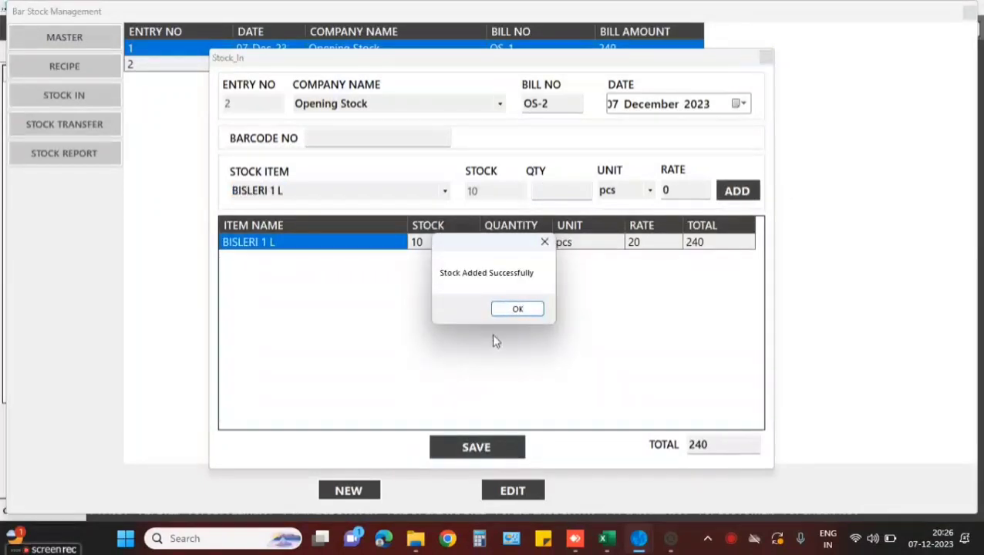
pyautogui.click(519, 309)
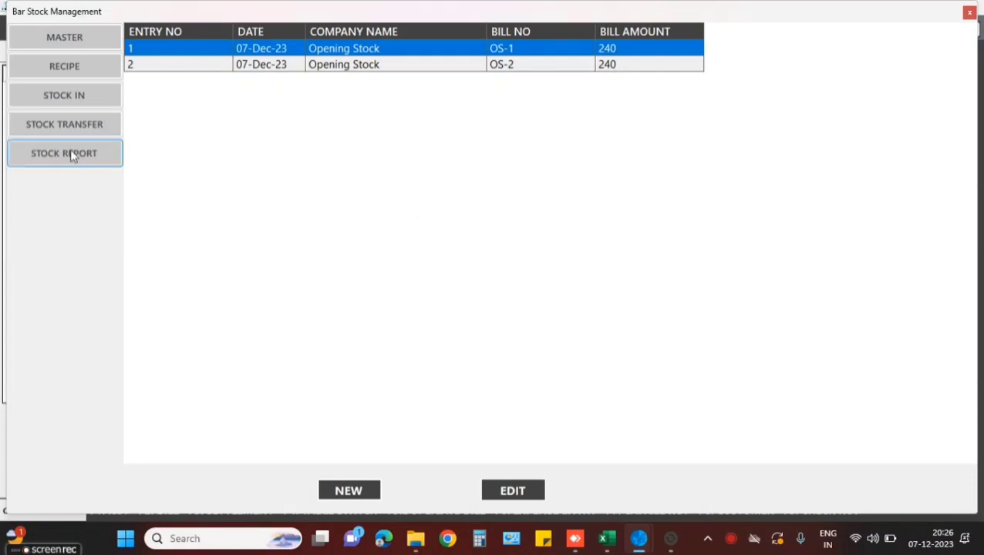
# Step: Transfer 10 units of BISLERI 1 L in the stock transfer list and save the transfer
pyautogui.click(73, 129)
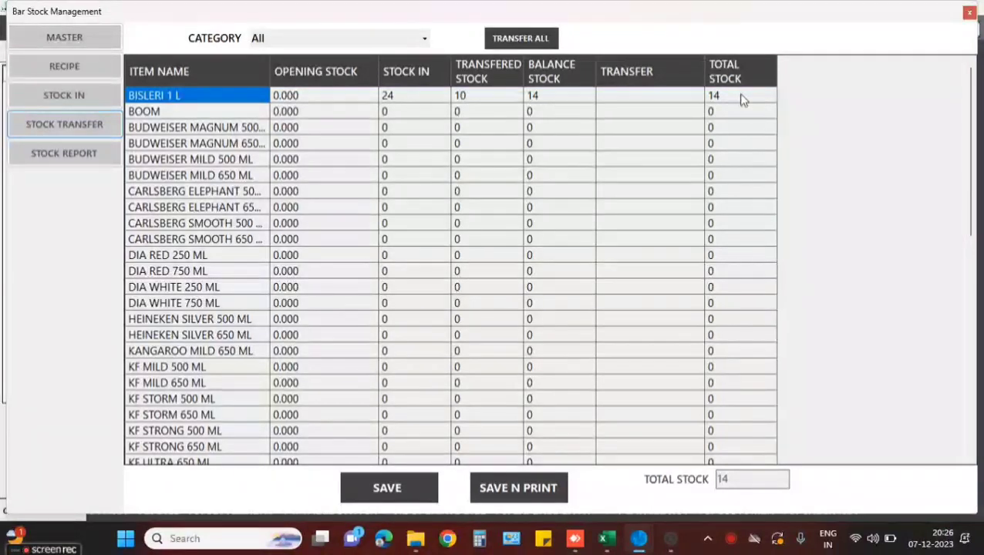
pyautogui.click(642, 100)
pyautogui.click(642, 98)
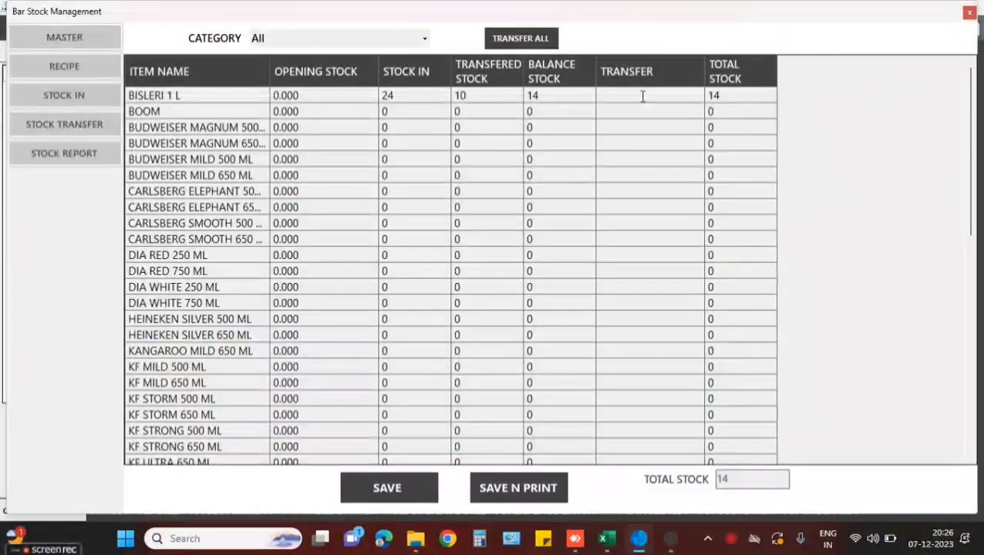
pyautogui.write('10')
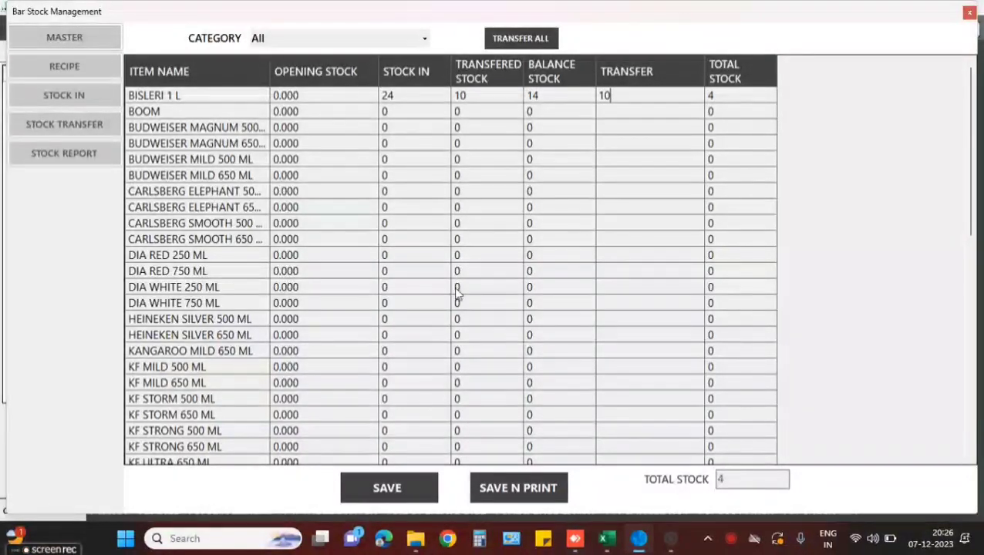
pyautogui.click(404, 487)
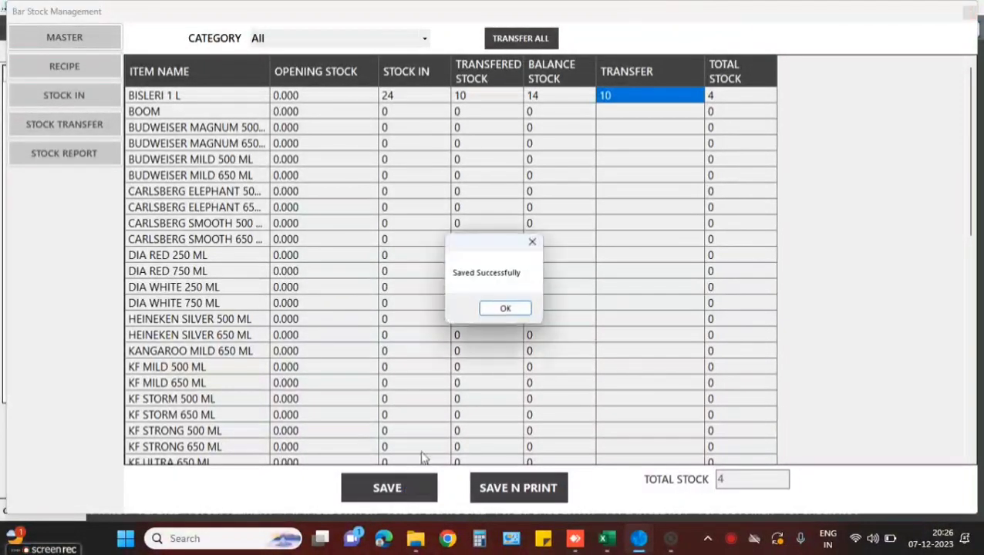
pyautogui.click(506, 309)
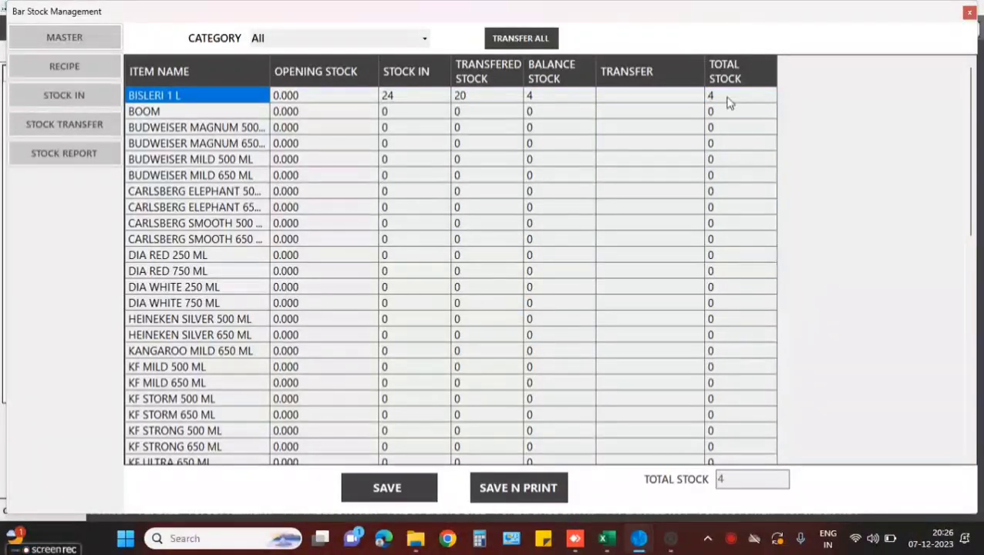
# Step: View the bar stock report for 07 December 2023 to check BISLERI 1 L, and close bar stock management
pyautogui.click(75, 153)
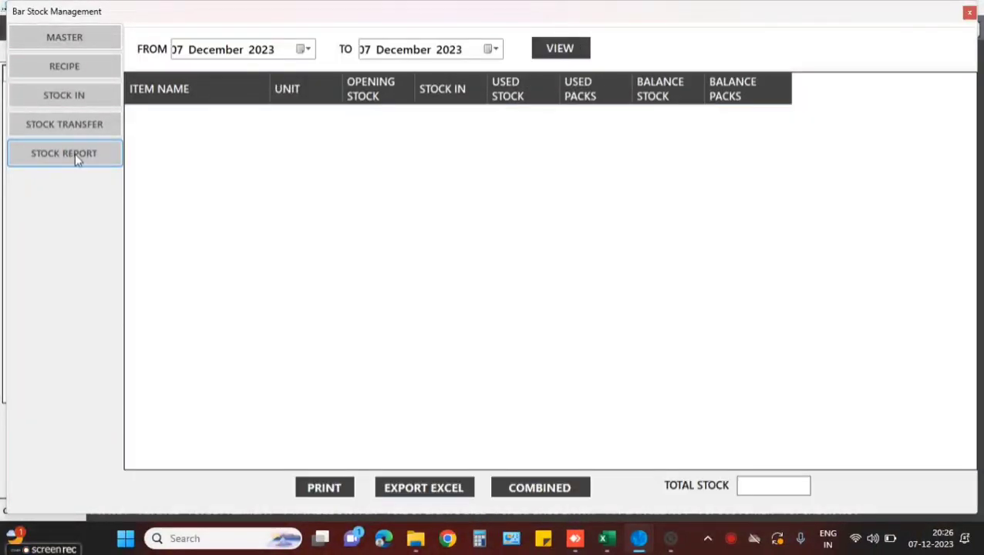
pyautogui.click(562, 48)
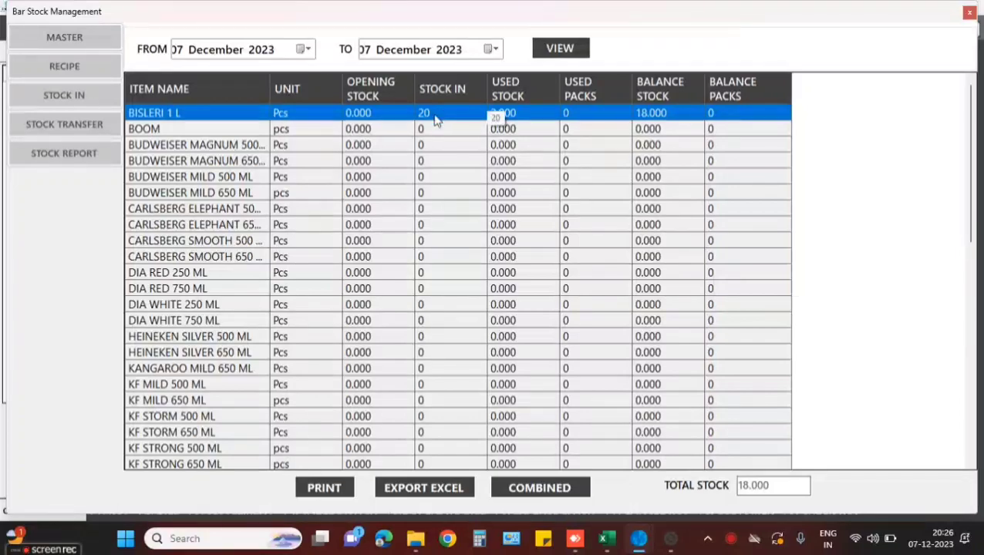
pyautogui.click(969, 14)
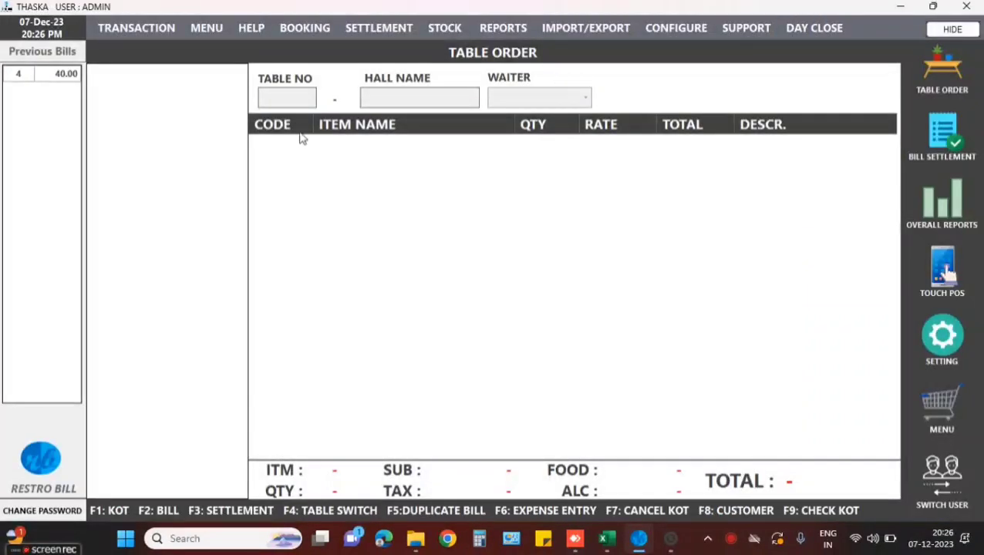
# Step: Order 10 units of BISLERI 1 L, item code 1, for table 22 and save the KOT
pyautogui.click(286, 96)
pyautogui.write('22')
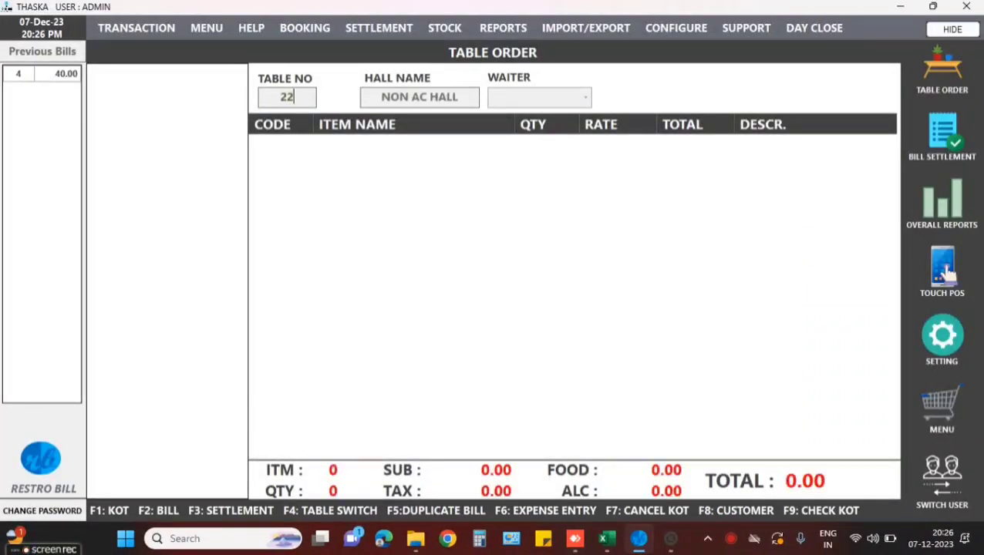
pyautogui.press('Return')
pyautogui.press('Return')
pyautogui.write('1')
pyautogui.press('Return')
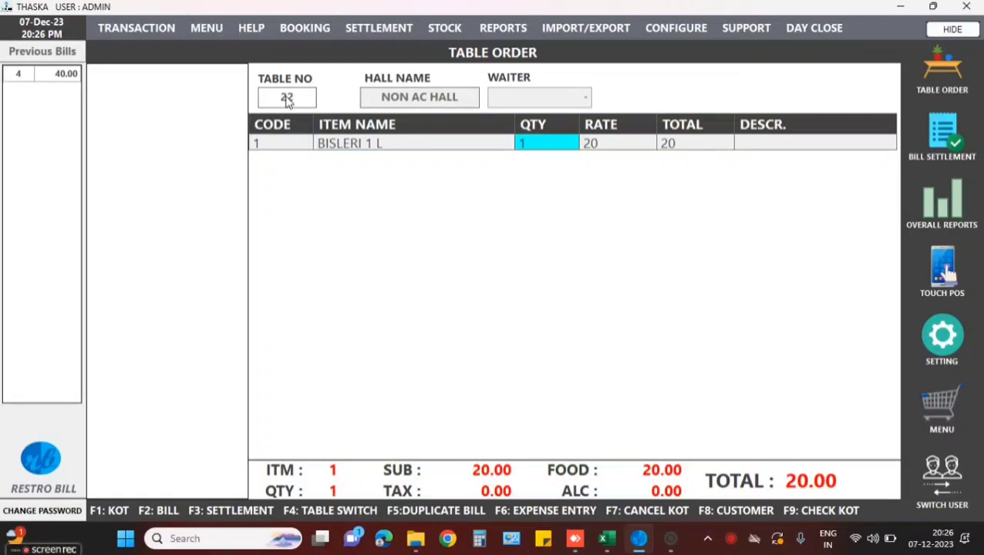
pyautogui.write('10')
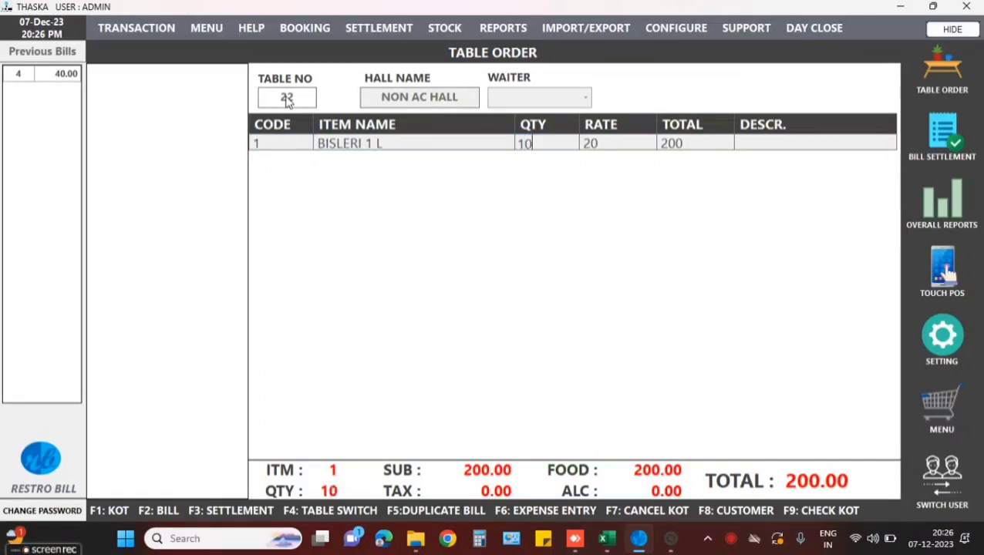
pyautogui.press('Return')
pyautogui.press('Return')
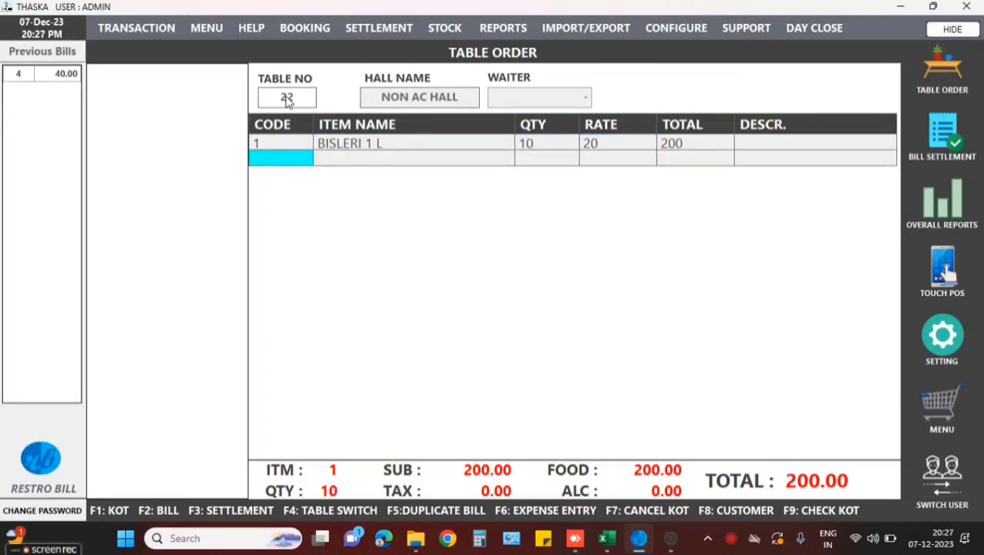
pyautogui.press('F1')
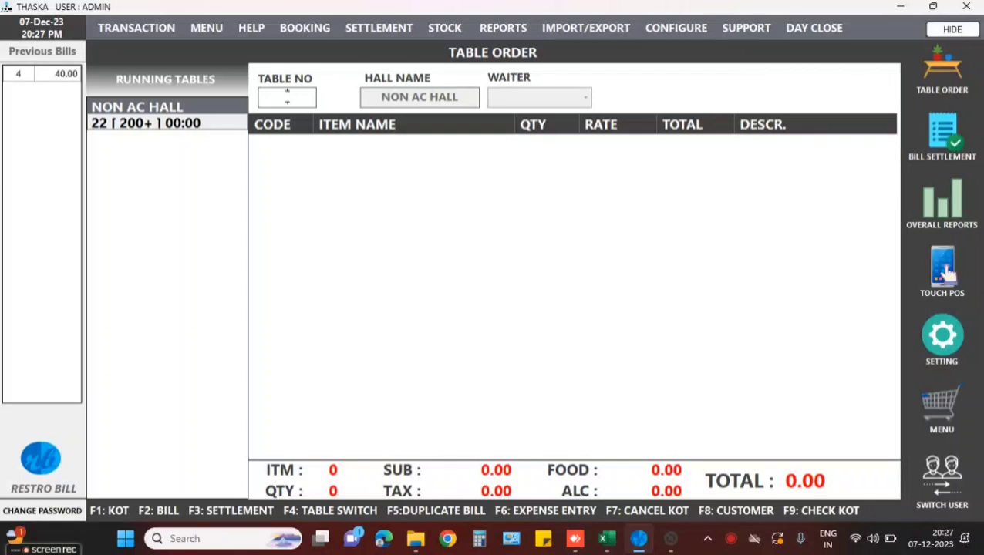
# Step: Print the bill for running table 22
pyautogui.press('F2')
pyautogui.press('Down')
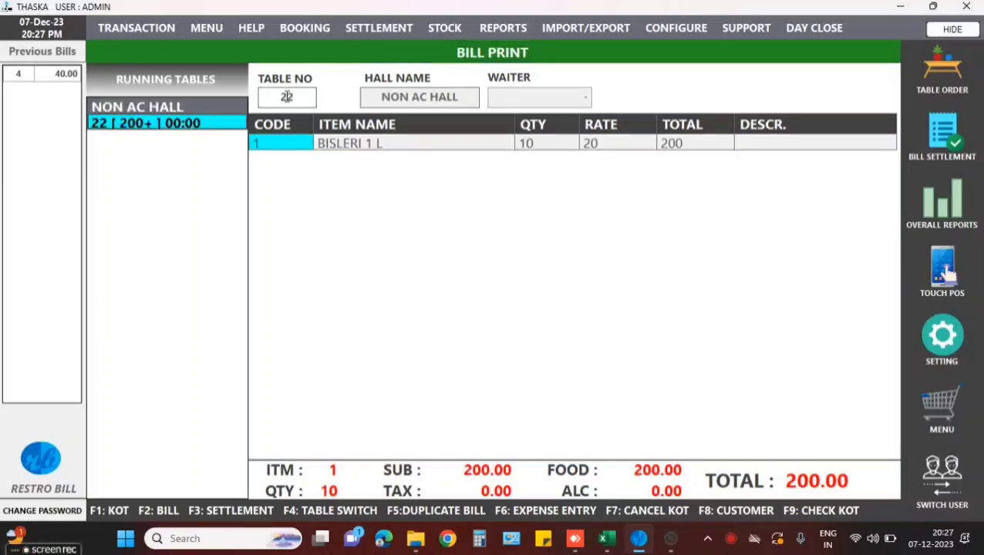
pyautogui.press('Return')
pyautogui.press('Return')
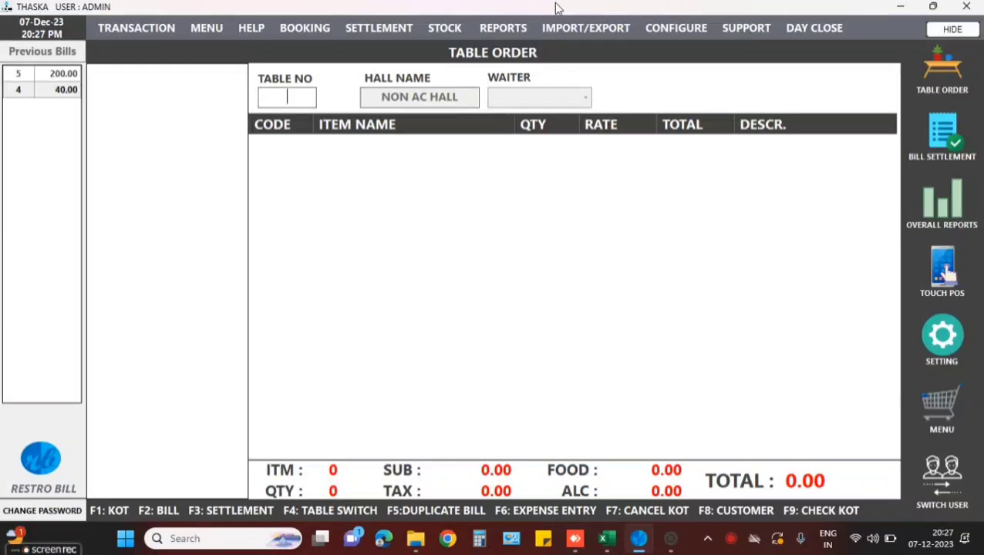
# Step: View the liquor stock report for 07 December 2023 to check BISLERI 1 L after billing, and close it
pyautogui.click(445, 28)
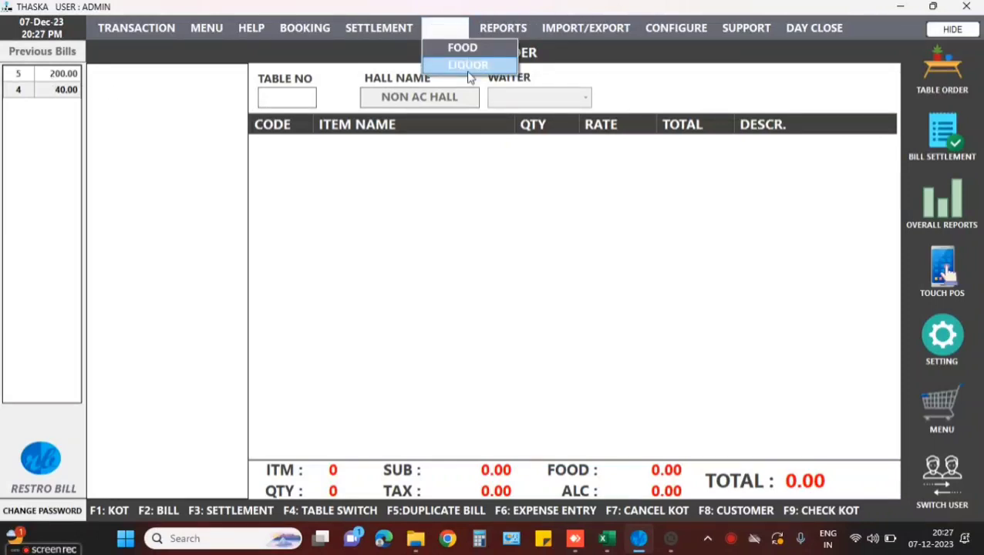
pyautogui.click(467, 68)
pyautogui.click(86, 159)
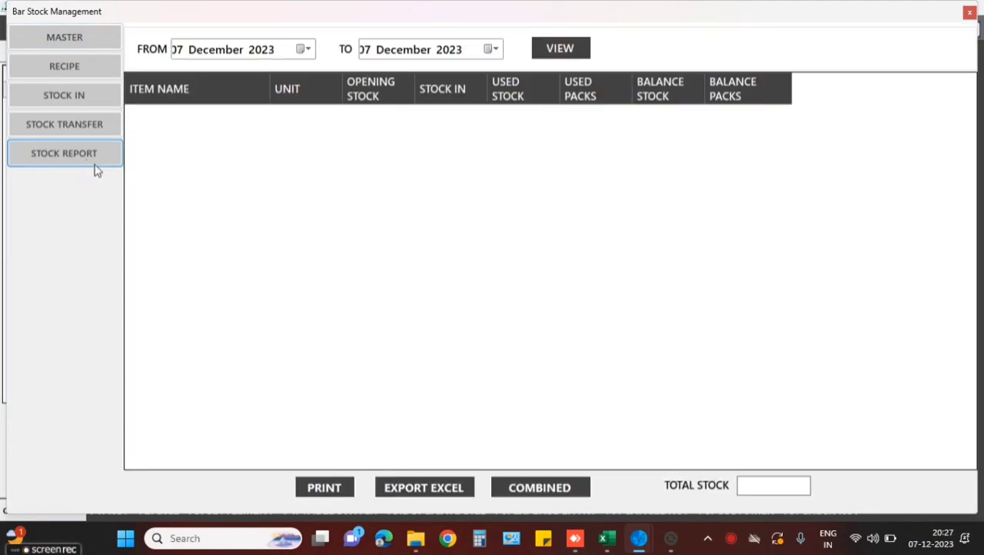
pyautogui.click(563, 51)
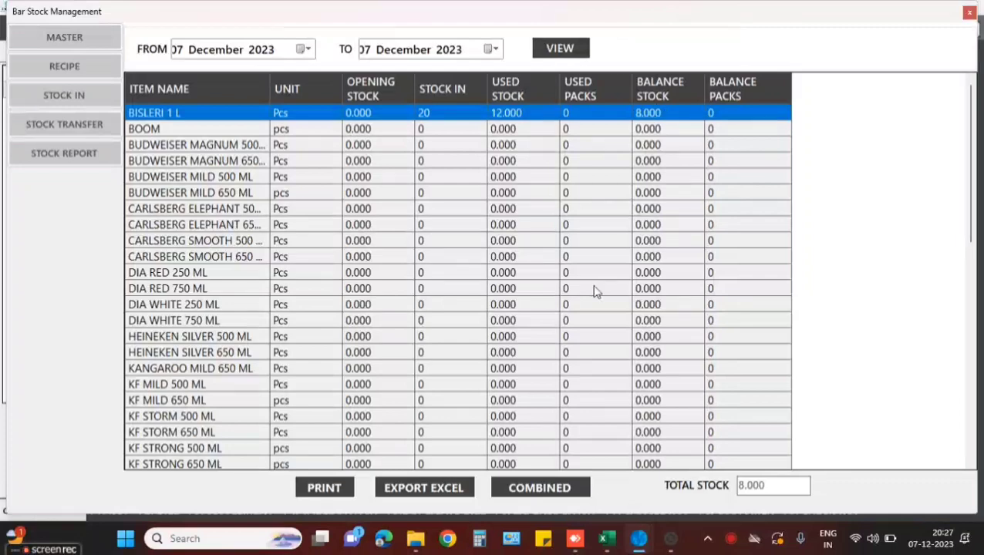
pyautogui.click(970, 12)
pyautogui.click(526, 34)
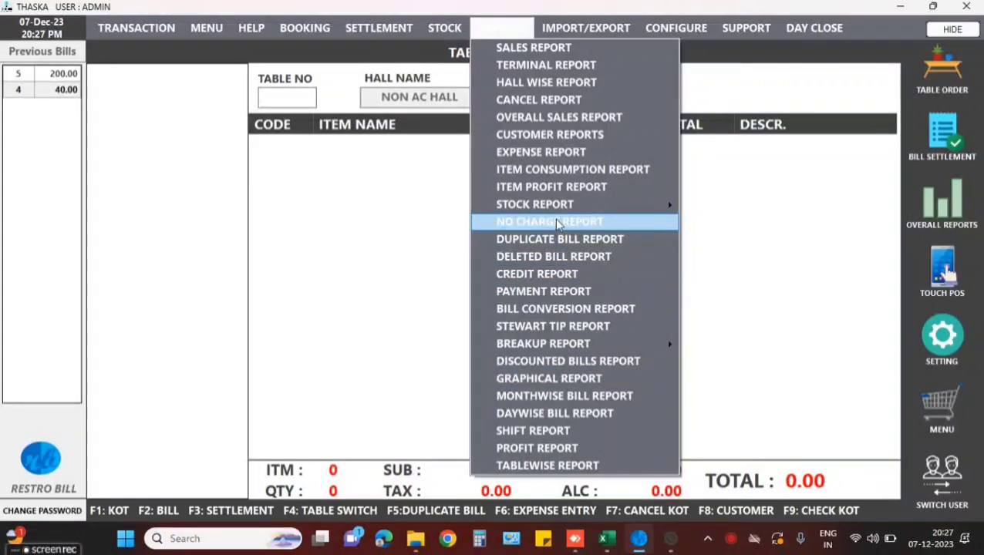
pyautogui.moveTo(559, 207)
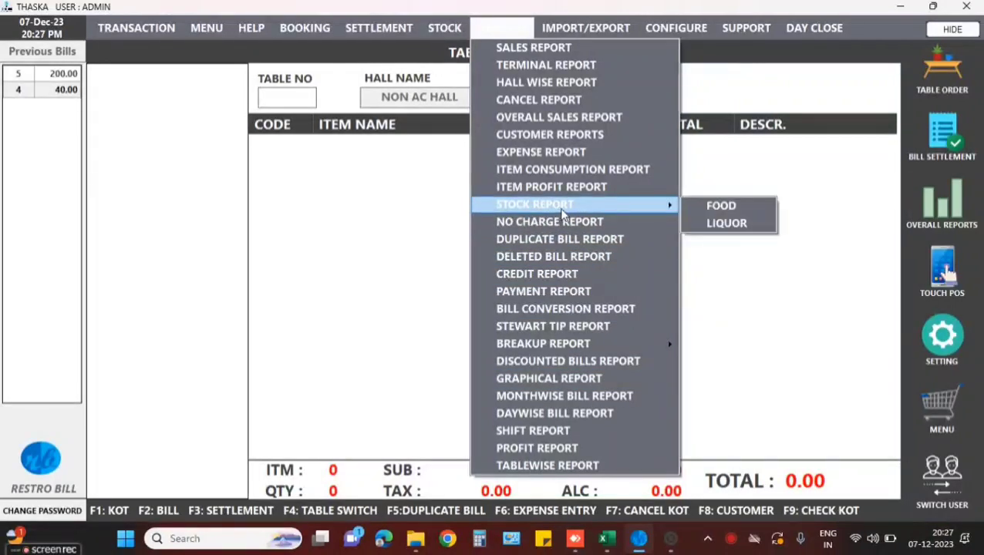
pyautogui.click(779, 297)
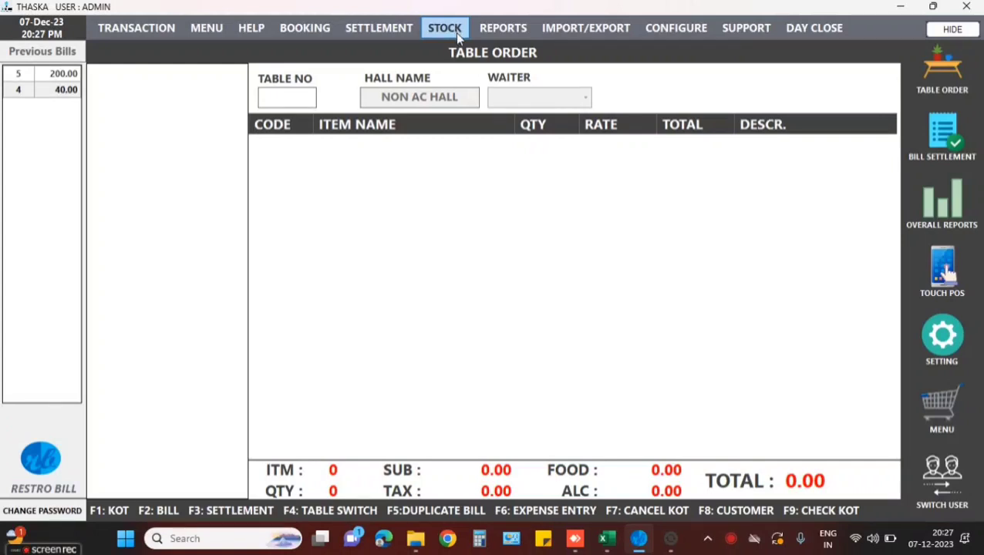
pyautogui.click(557, 31)
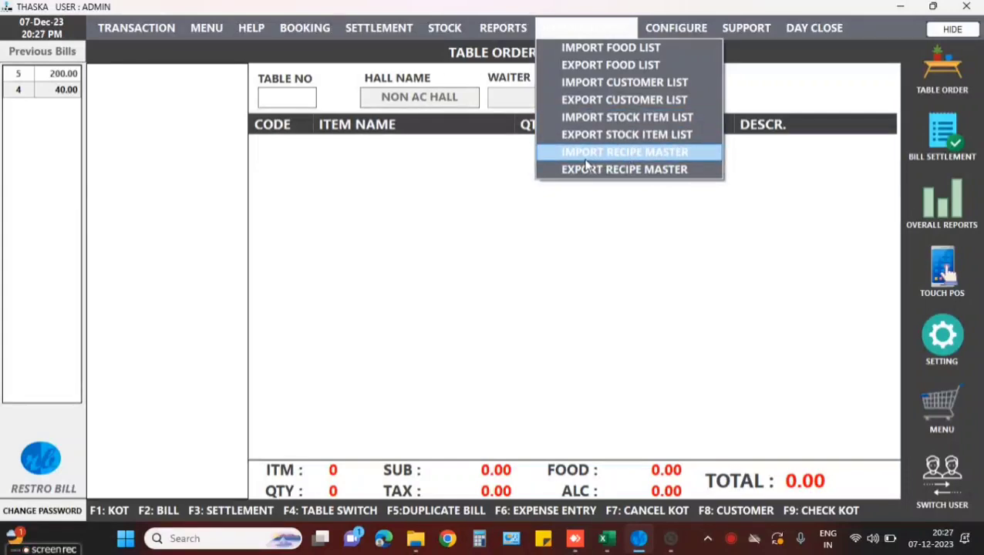
# Step: Switch to File Explorer, open STOCK DATA SETUP in DATA BASE FILE 2022 on drive D:, and widen the name column to show full file names
pyautogui.click(899, 7)
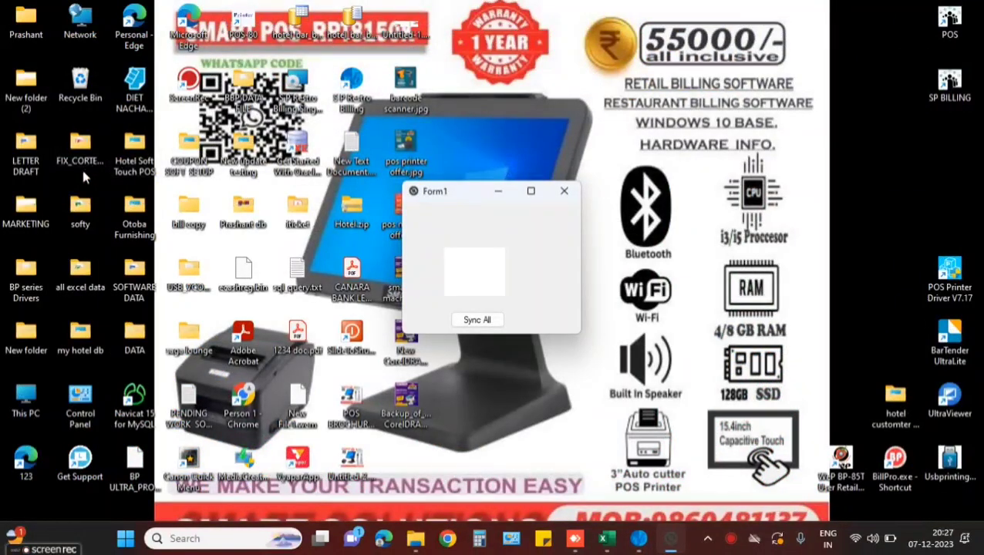
pyautogui.doubleClick(22, 409)
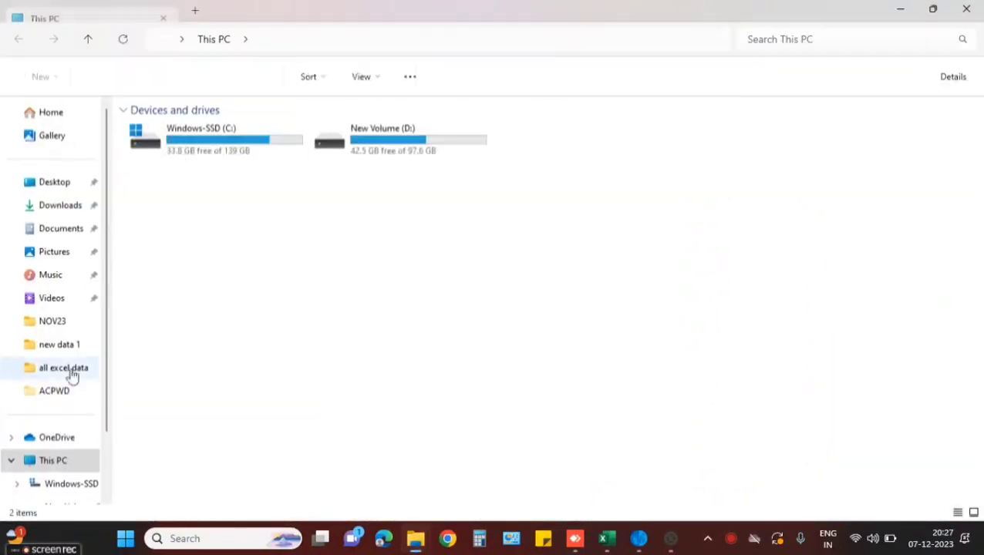
pyautogui.click(377, 139)
pyautogui.doubleClick(377, 139)
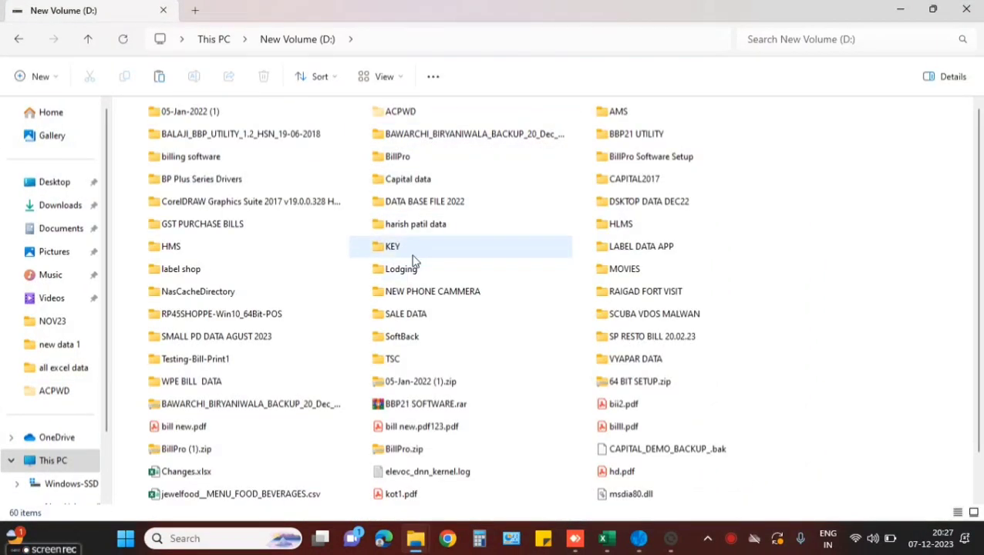
pyautogui.doubleClick(398, 205)
pyautogui.doubleClick(204, 178)
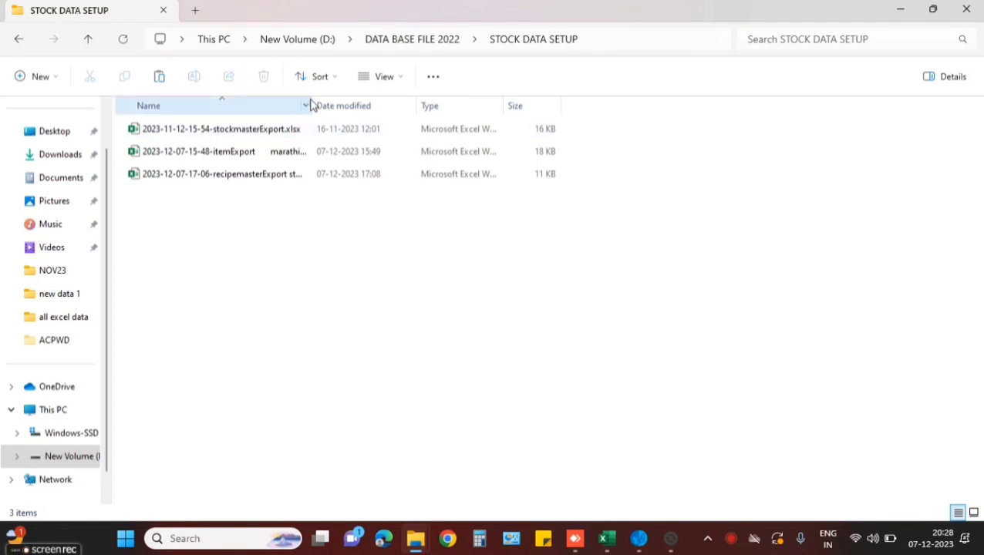
pyautogui.moveTo(312, 99); pyautogui.dragTo(374, 106)
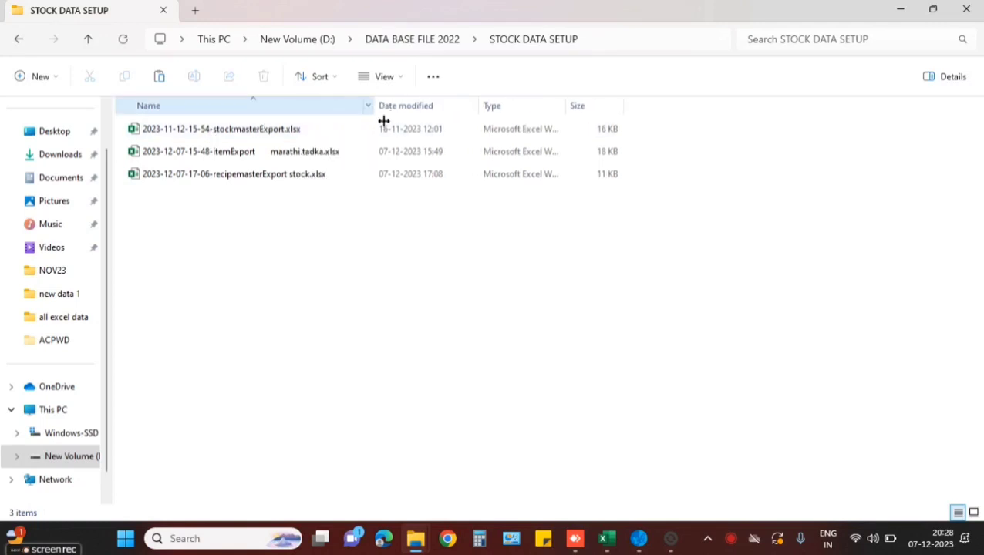
pyautogui.doubleClick(242, 137)
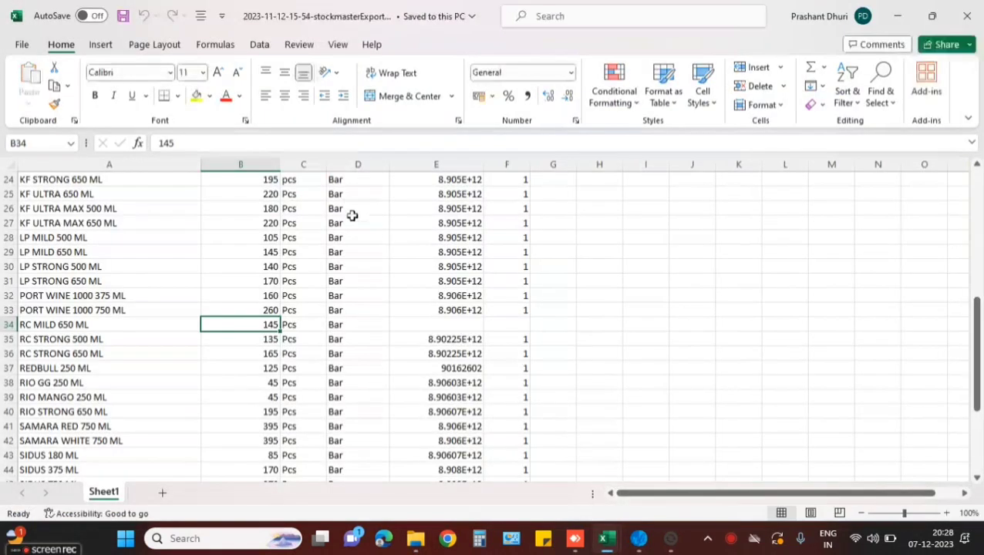
pyautogui.scroll(8, 171, 261)
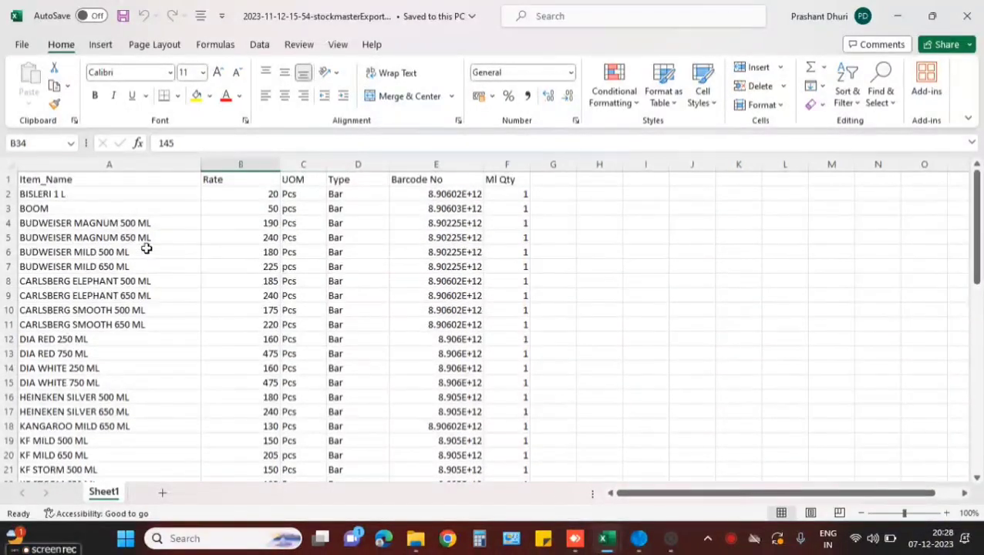
pyautogui.scroll(-14, 128, 234)
pyautogui.scroll(6, 128, 234)
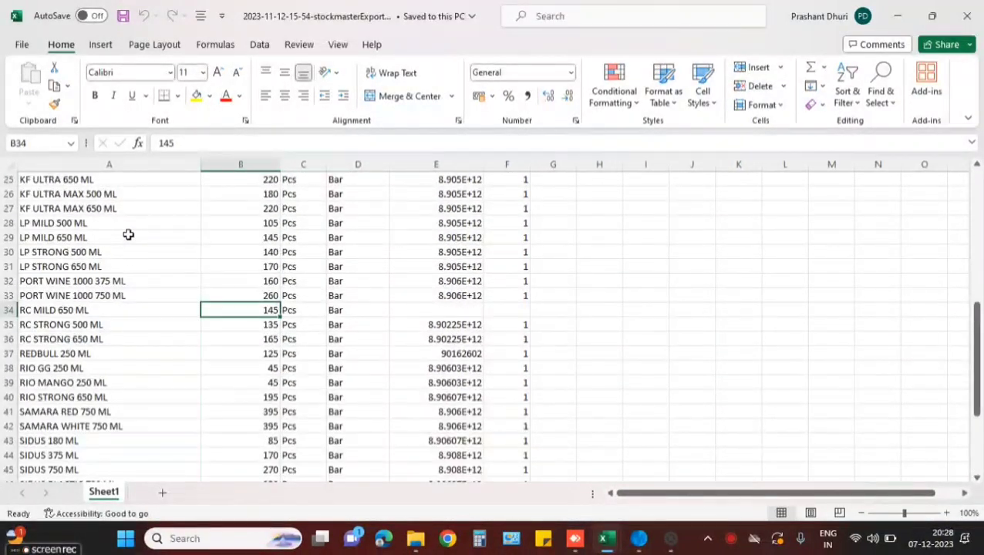
pyautogui.scroll(6, 128, 234)
pyautogui.click(968, 15)
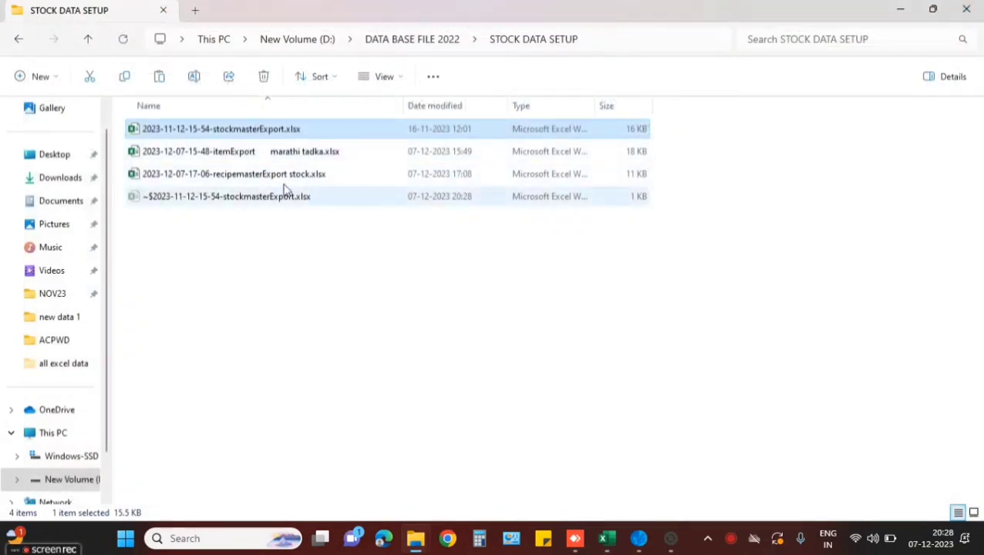
pyautogui.doubleClick(229, 176)
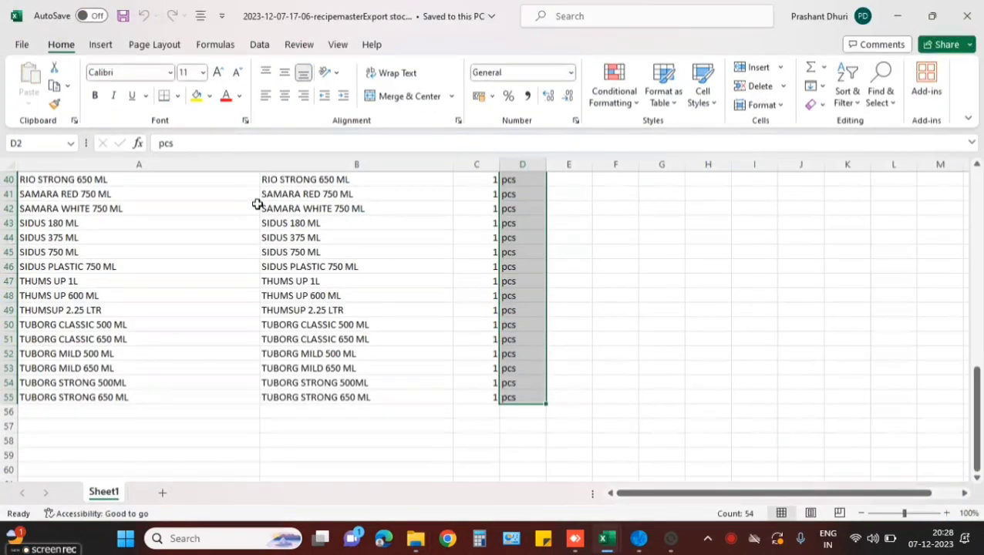
pyautogui.scroll(-1, 258, 204)
pyautogui.scroll(14, 258, 205)
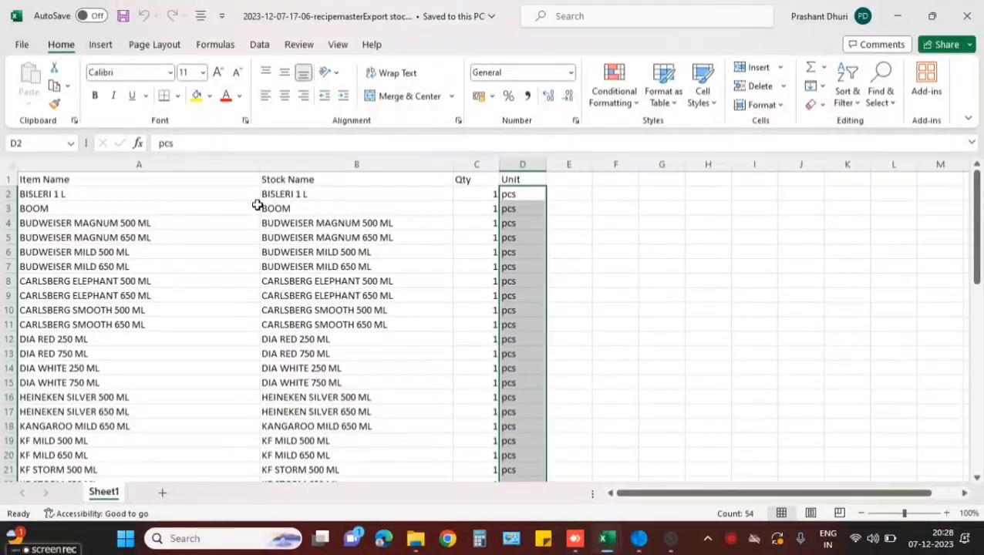
pyautogui.scroll(-7, 169, 230)
pyautogui.scroll(7, 168, 231)
pyautogui.scroll(-6, 338, 241)
pyautogui.scroll(6, 337, 240)
pyautogui.click(967, 15)
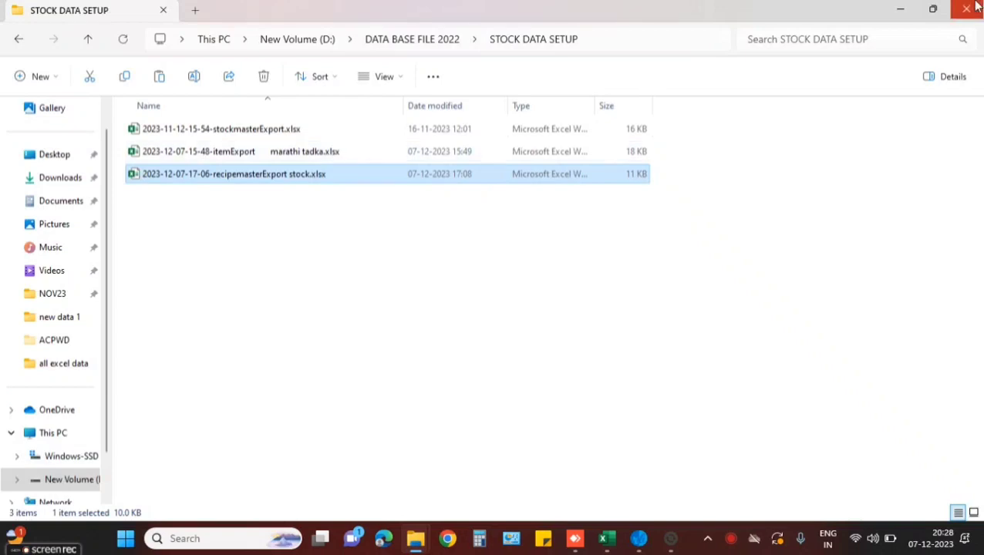
# Step: Return to Restro Bill, list all menu items in a maximized Item Costing View to examine their rates, and close it
pyautogui.click(900, 10)
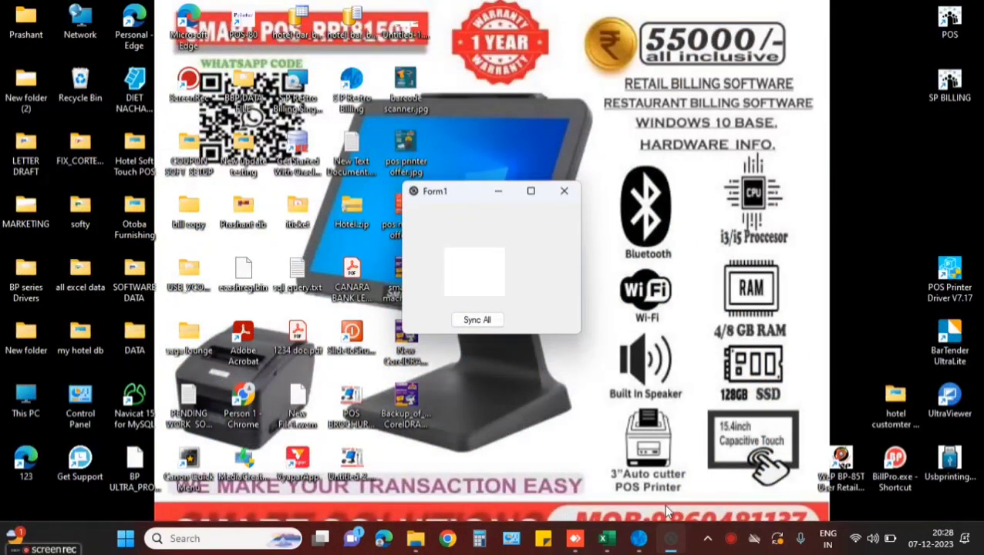
pyautogui.click(640, 538)
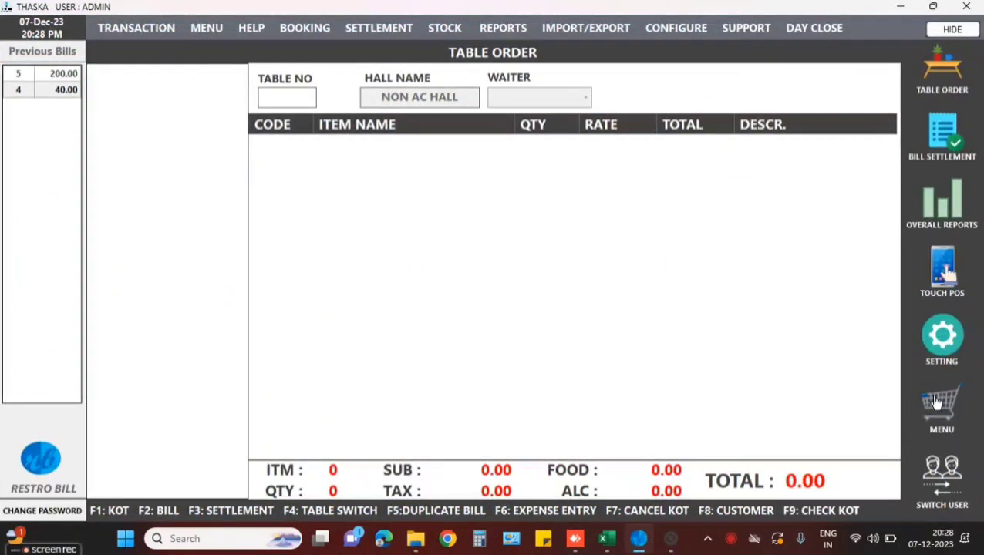
pyautogui.click(935, 401)
pyautogui.click(354, 72)
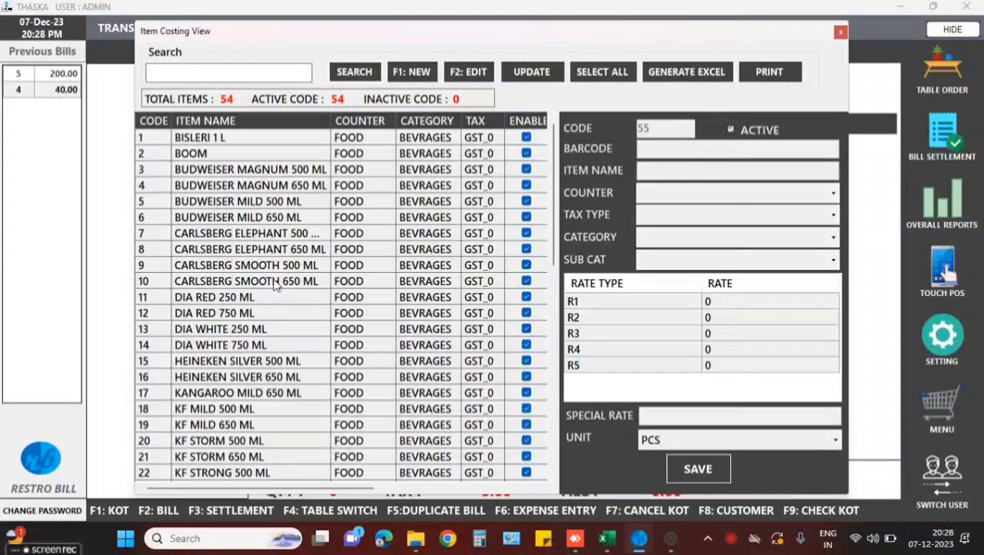
pyautogui.doubleClick(655, 35)
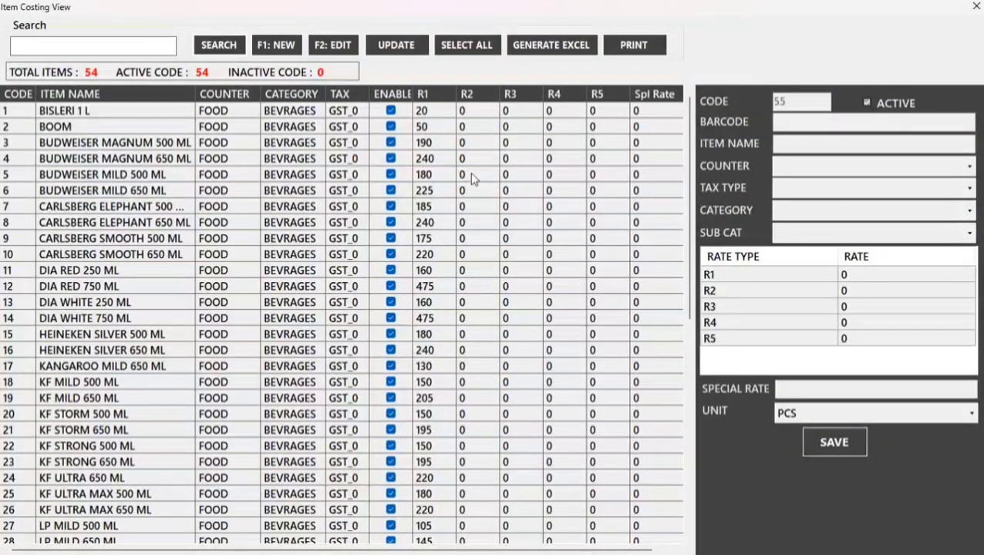
pyautogui.click(977, 7)
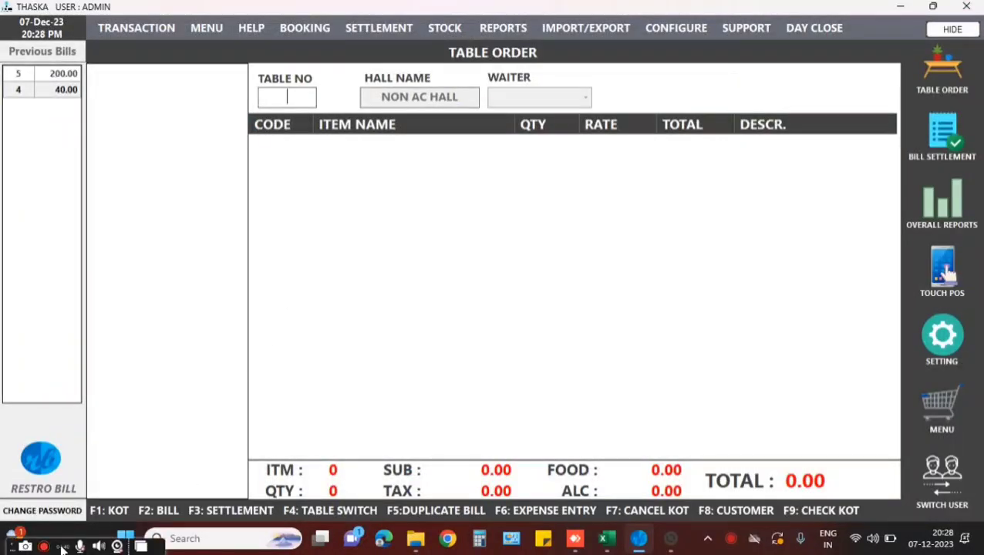